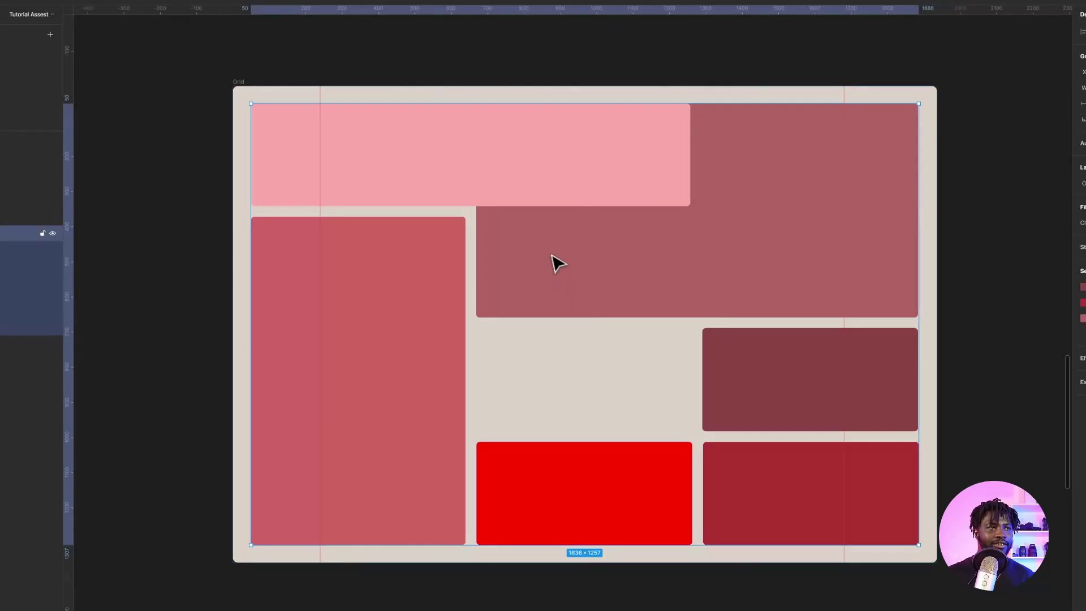
Step: Examine the light pink rectangle that overlaps the larger rectangle in the Grid mockup
{"action": "left_click", "coordinate": [554, 164]}
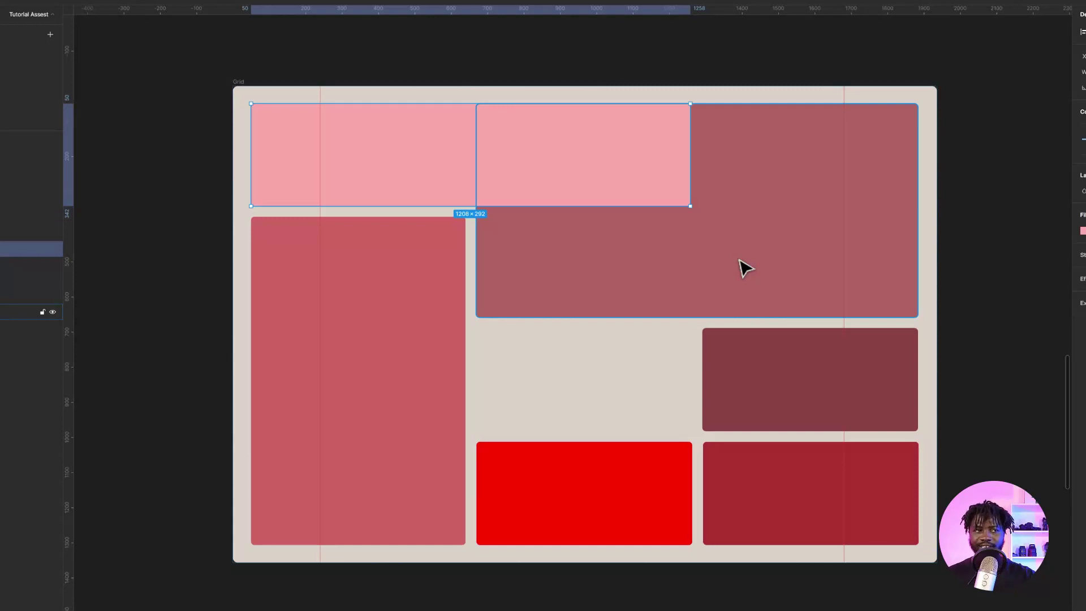
{"action": "left_click", "coordinate": [364, 58]}
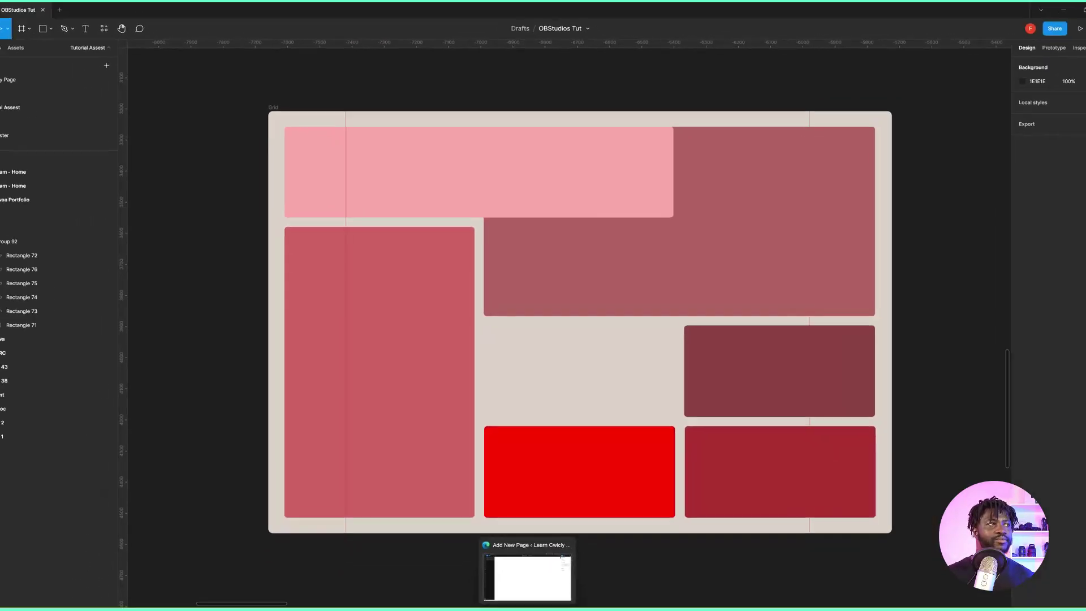
Step: Switch to the browser's page editor and replace the empty paragraph with a Section block
{"action": "left_click", "coordinate": [525, 577]}
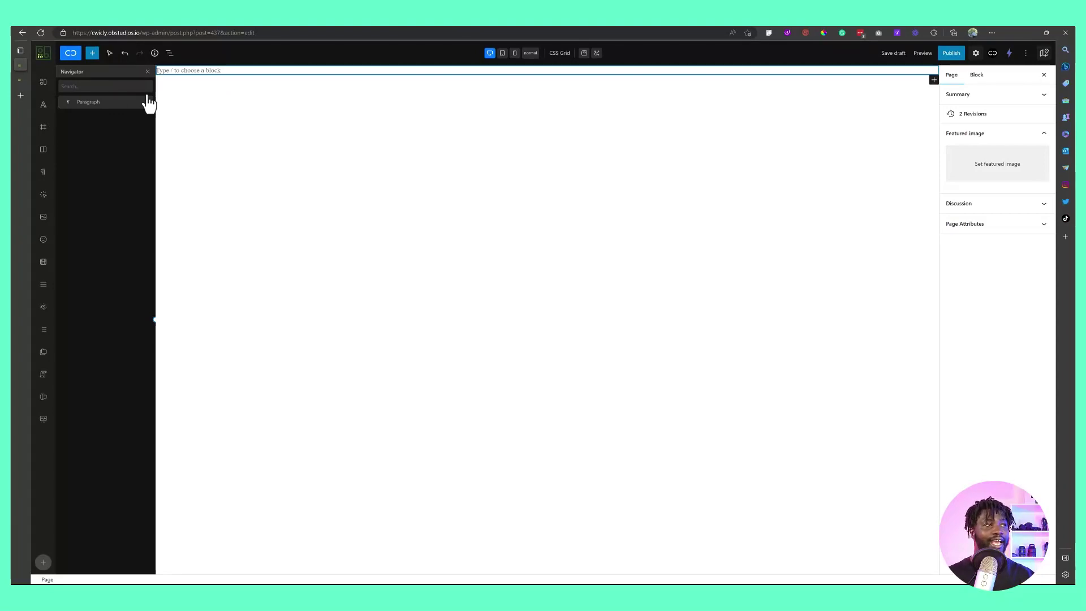
{"action": "left_click", "coordinate": [130, 130]}
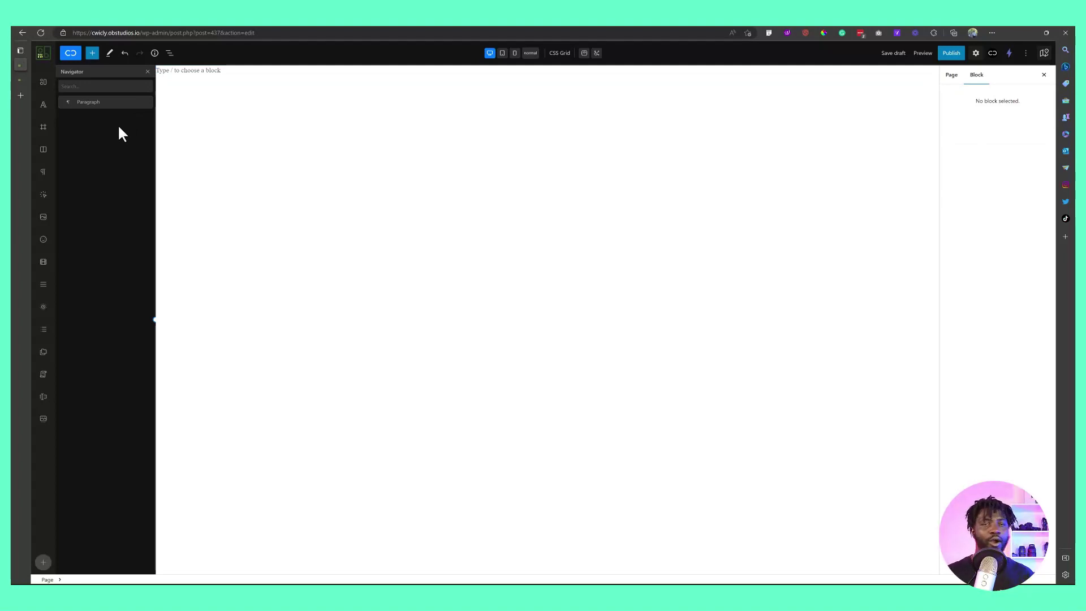
{"action": "left_click", "coordinate": [45, 82]}
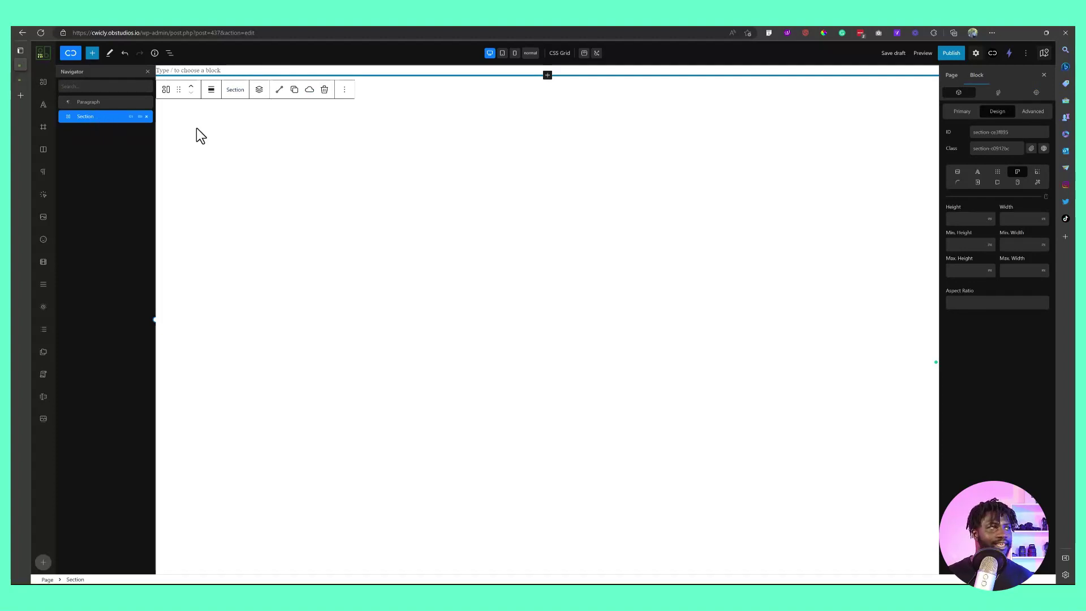
{"action": "left_click", "coordinate": [147, 102]}
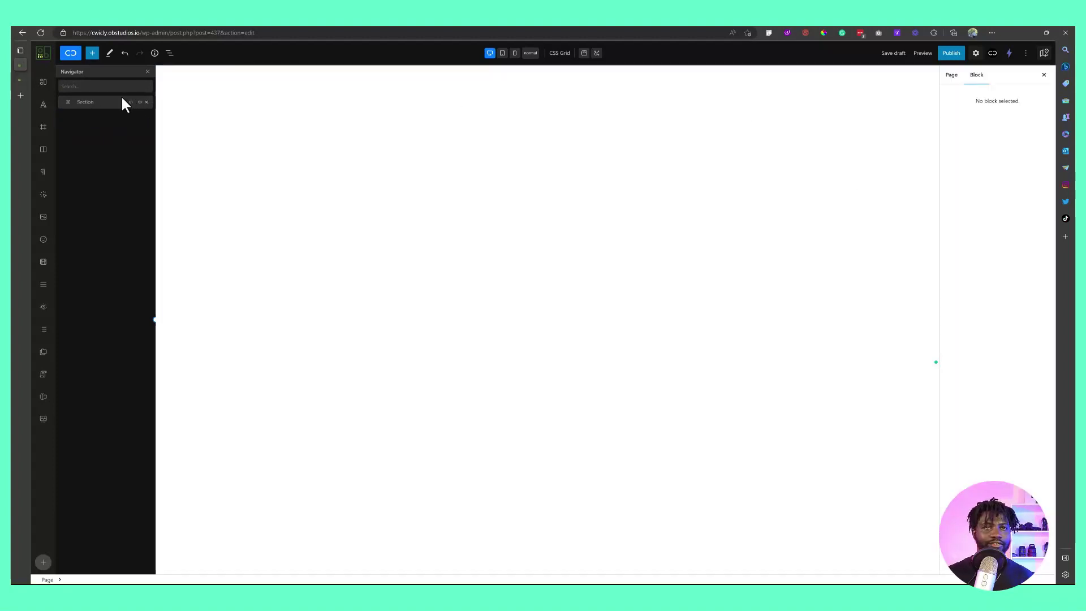
Step: Try the grid display option in the Section's layout settings and remove it again
{"action": "left_click", "coordinate": [123, 99]}
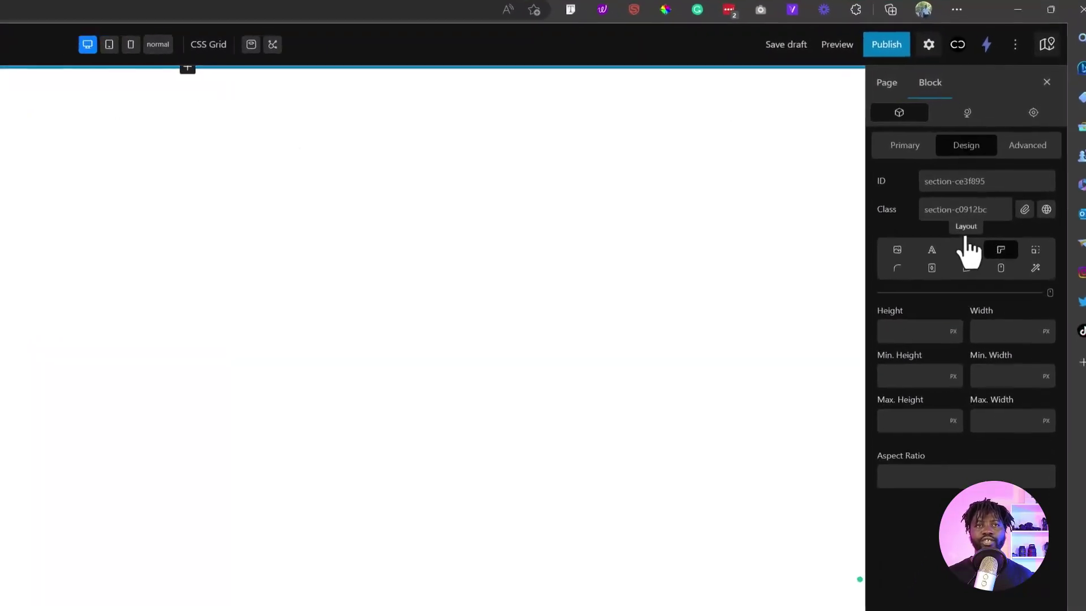
{"action": "left_click", "coordinate": [966, 249]}
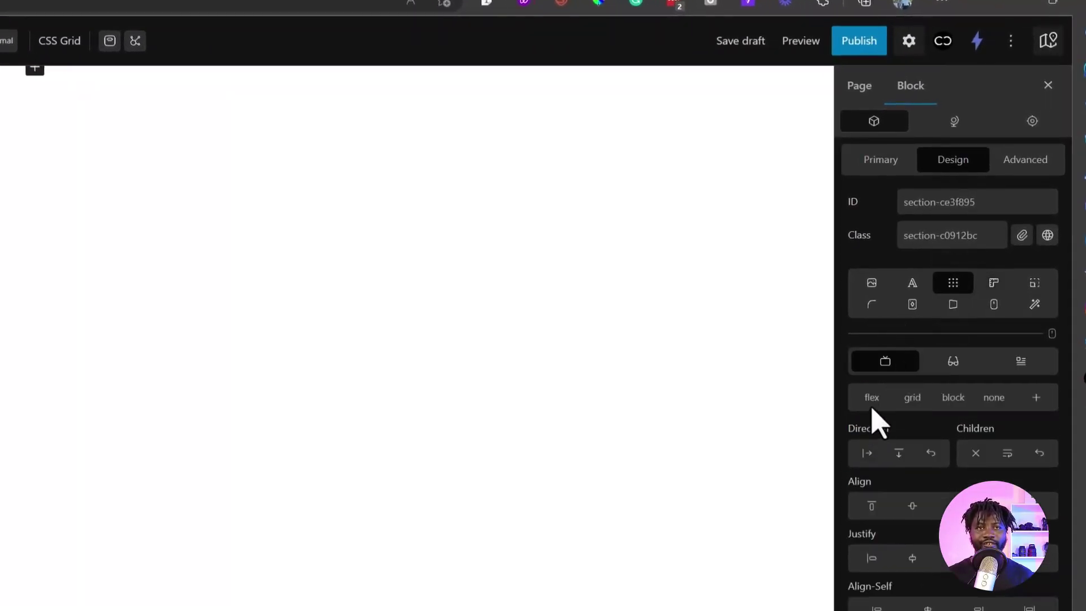
{"action": "left_click", "coordinate": [912, 399]}
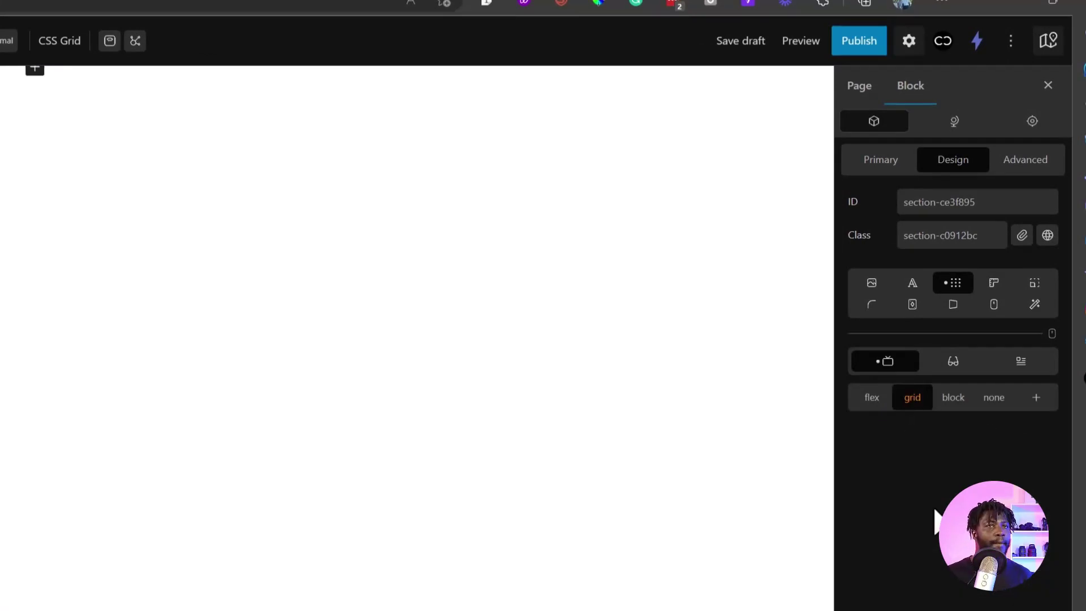
{"action": "left_click", "coordinate": [912, 397]}
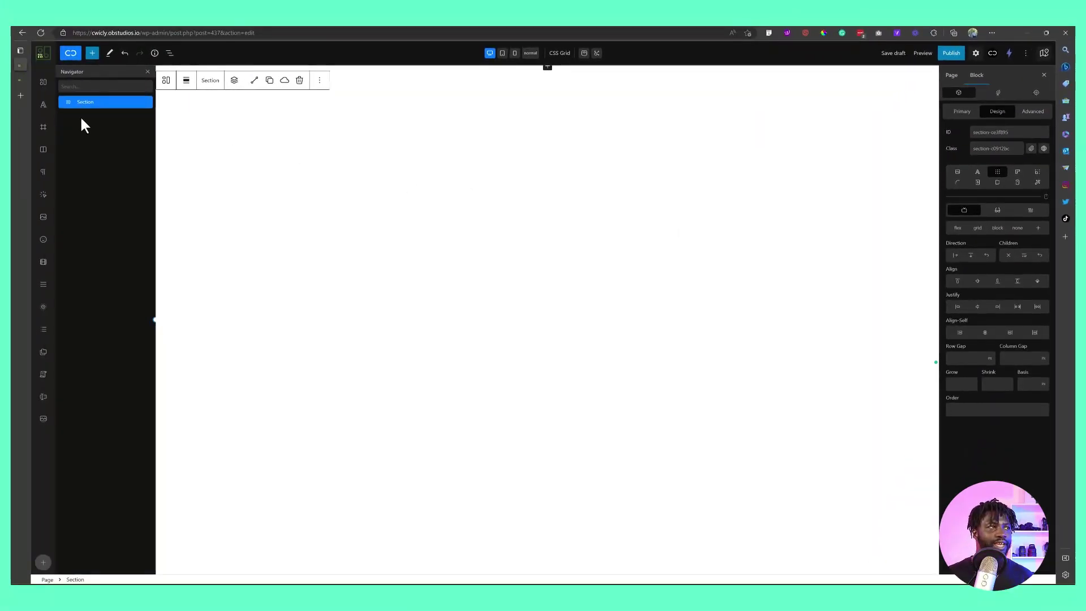
Step: Add a Div inside the Section, try its grid display option, and delete the Div
{"action": "left_click", "coordinate": [43, 125]}
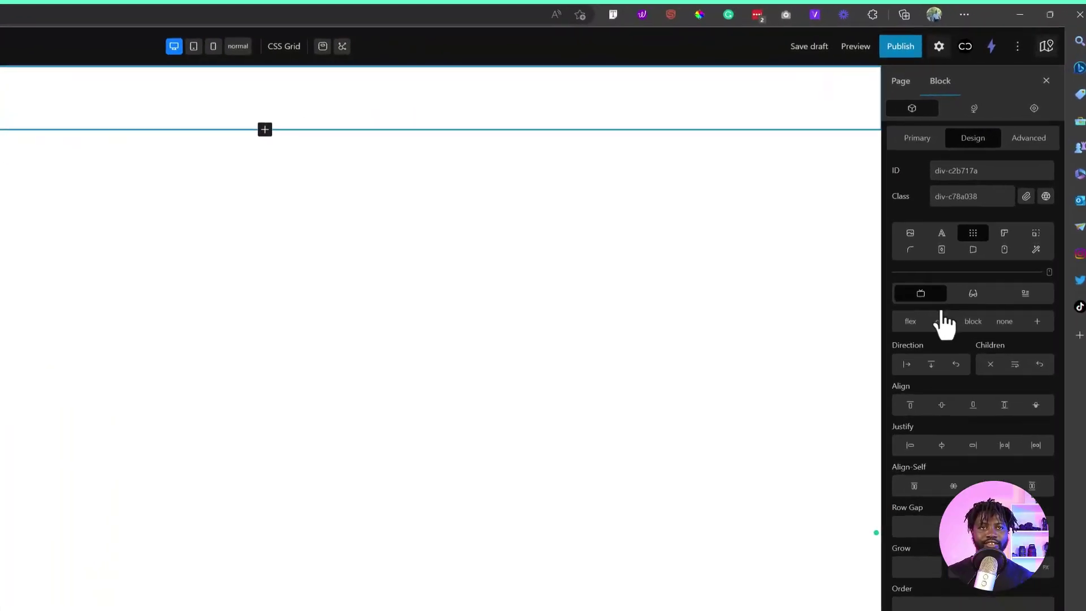
{"action": "left_click", "coordinate": [910, 395]}
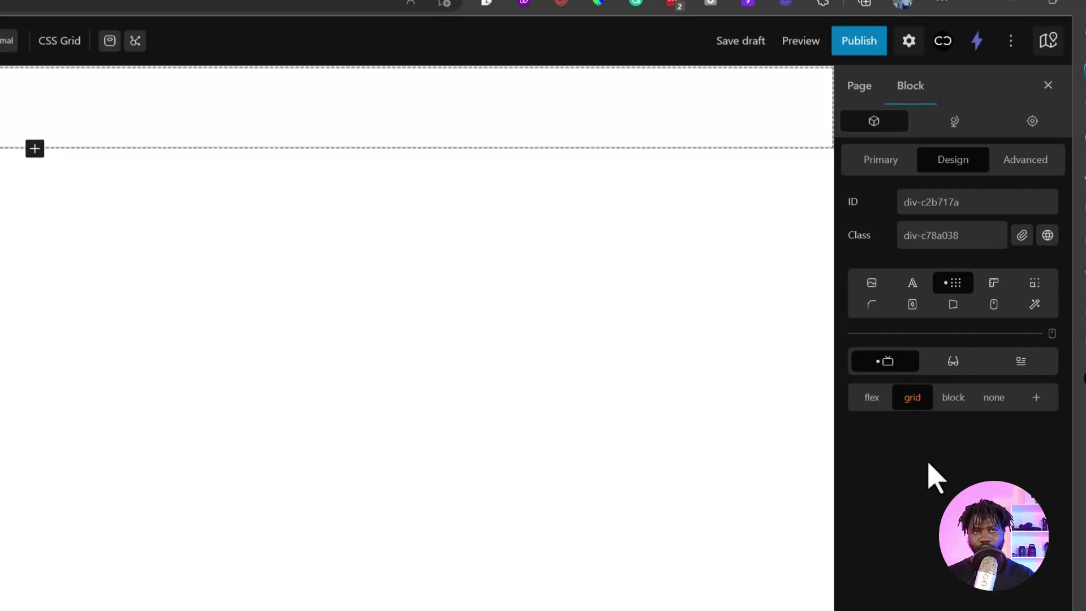
{"action": "left_click", "coordinate": [912, 397]}
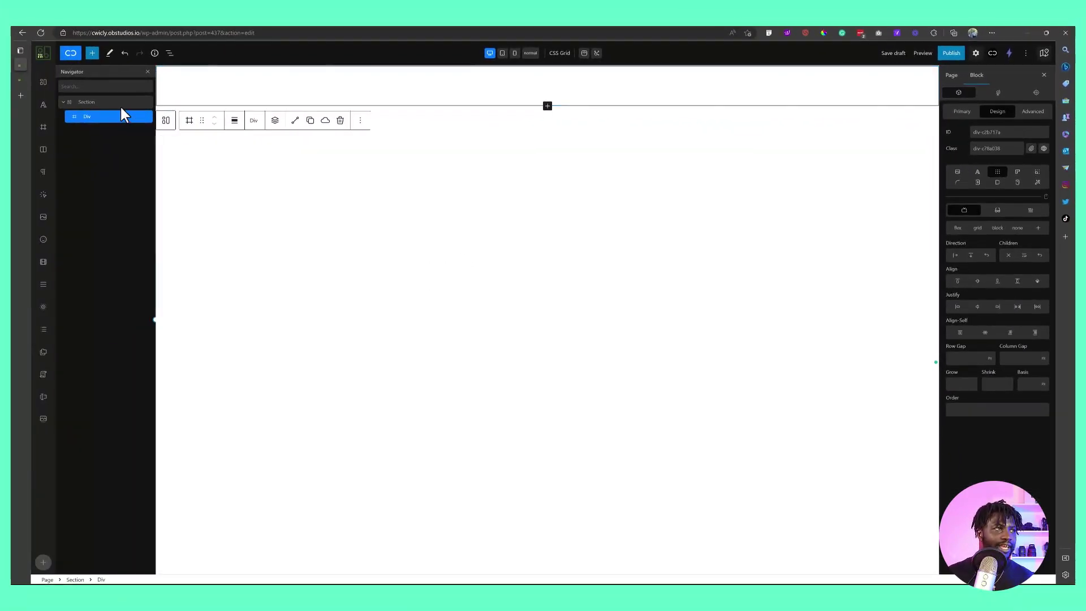
{"action": "left_click", "coordinate": [142, 117]}
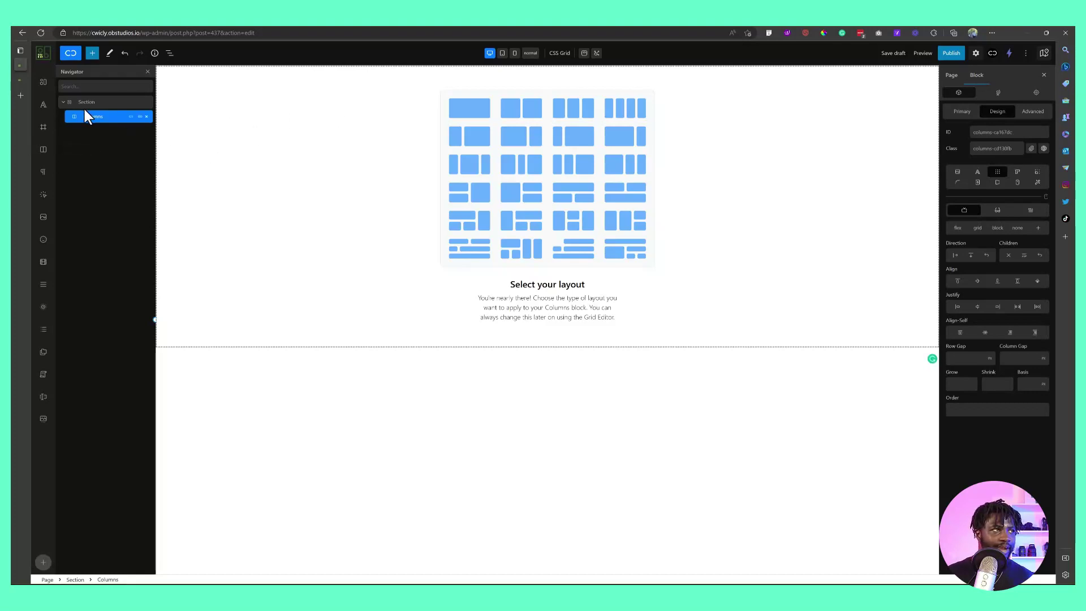
Step: Apply the single-column layout to the Columns block inside the Section
{"action": "left_click_drag", "start_coordinate": [84, 113], "coordinate": [108, 110]}
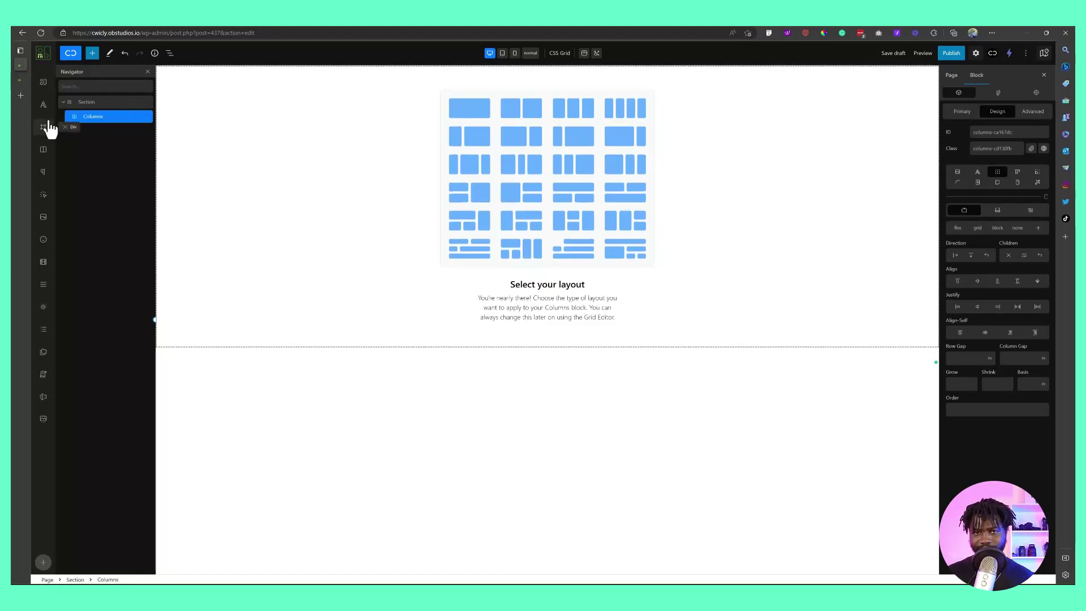
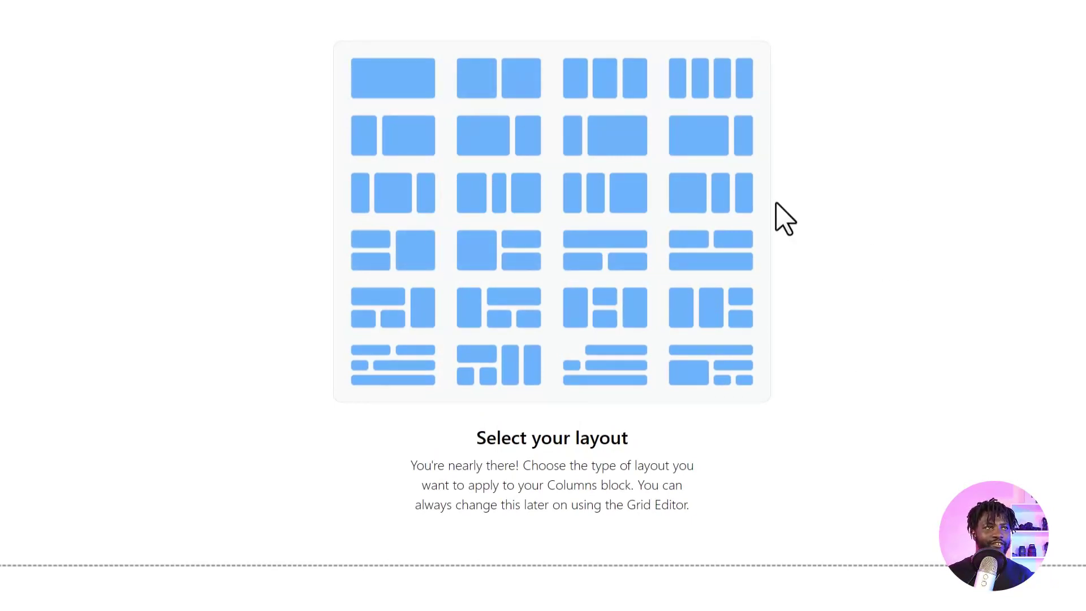
{"action": "left_click", "coordinate": [380, 73]}
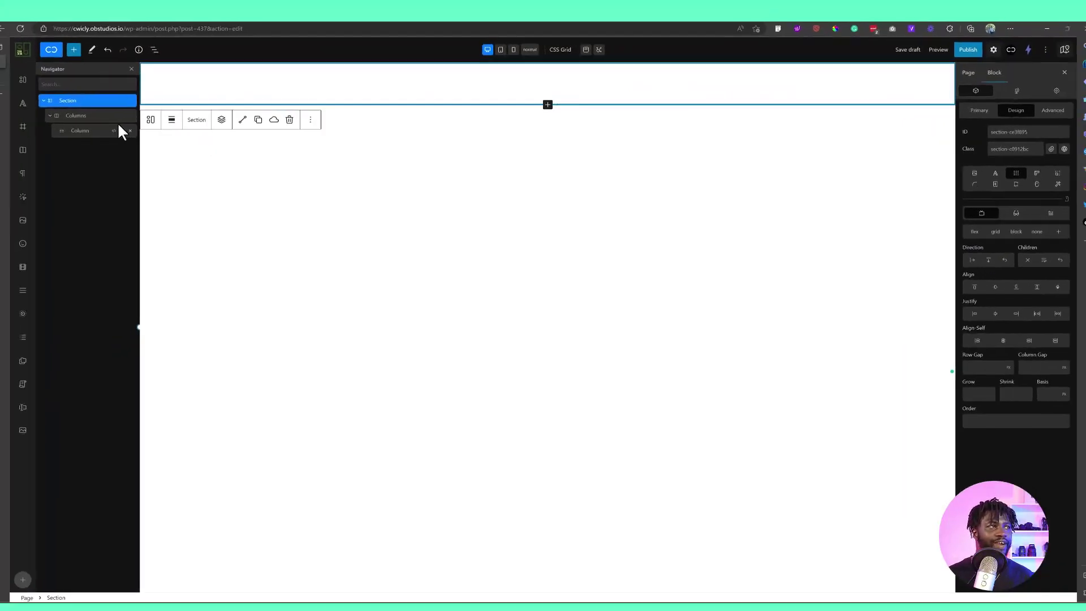
{"action": "left_click", "coordinate": [84, 131]}
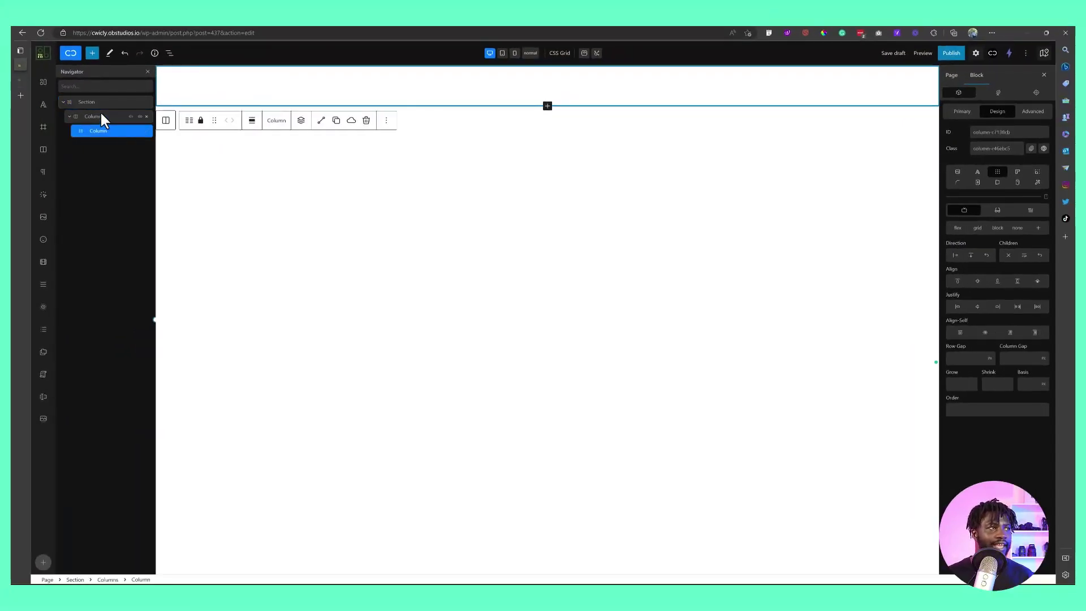
Step: Open the Grid Editor for the Columns block and move it over the middle of the canvas
{"action": "left_click", "coordinate": [102, 112]}
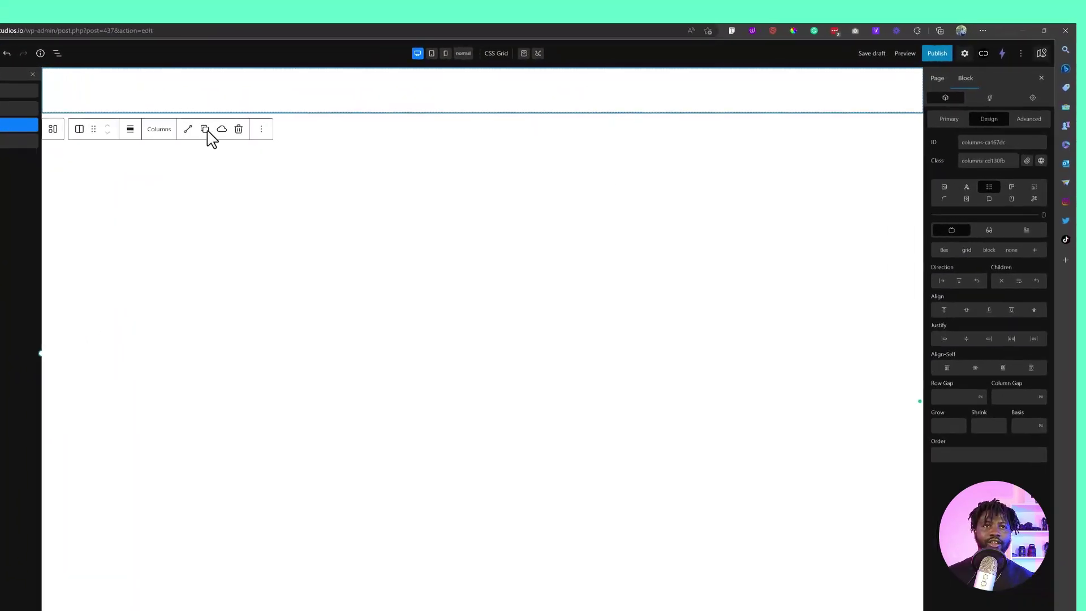
{"action": "left_click", "coordinate": [850, 167]}
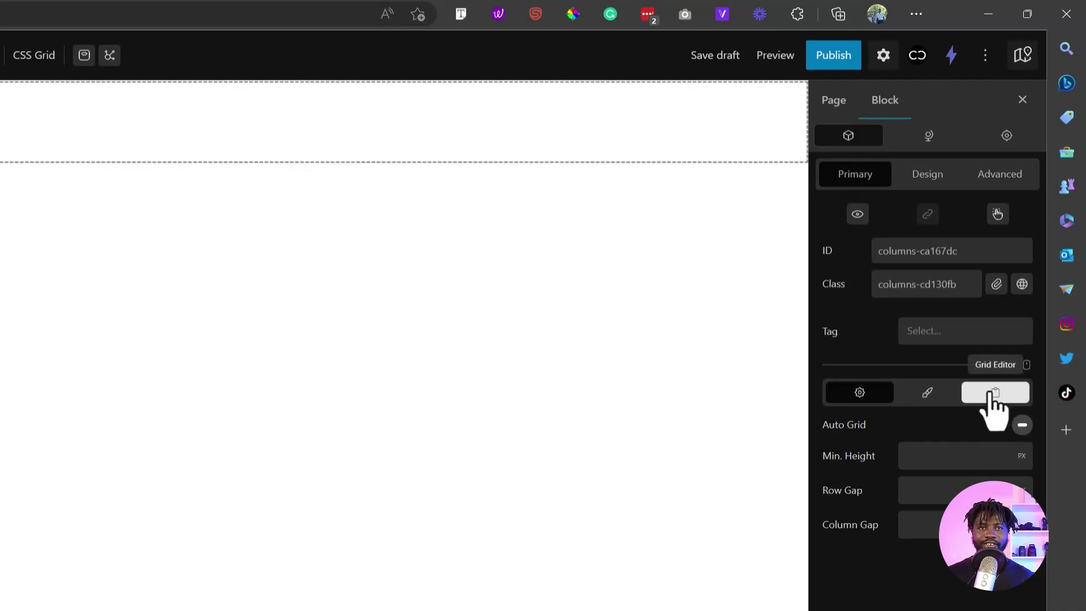
{"action": "left_click", "coordinate": [990, 396]}
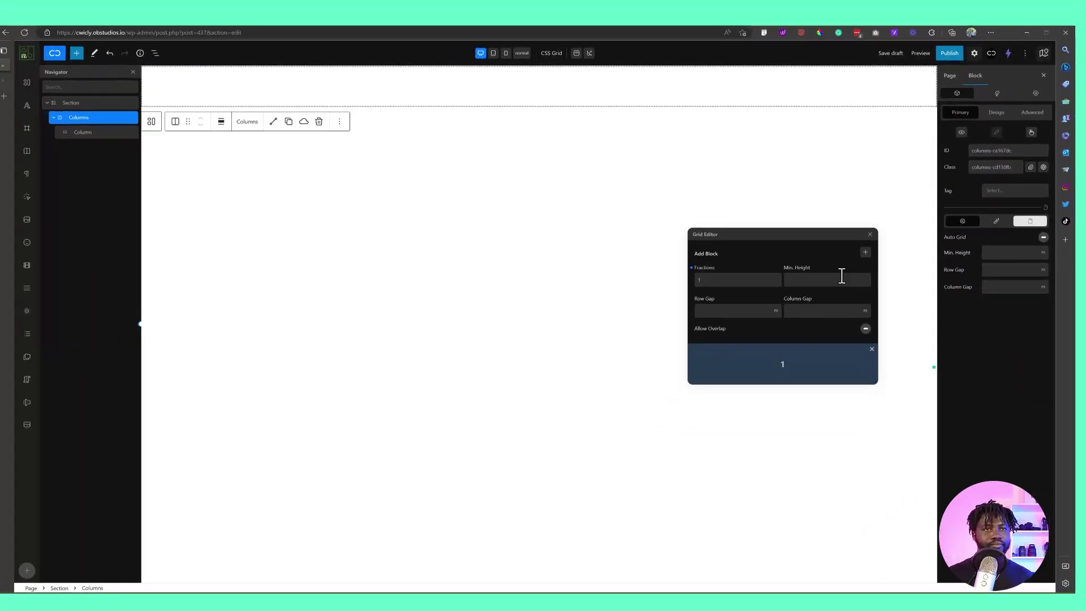
{"action": "left_click_drag", "start_coordinate": [793, 234], "coordinate": [570, 171]}
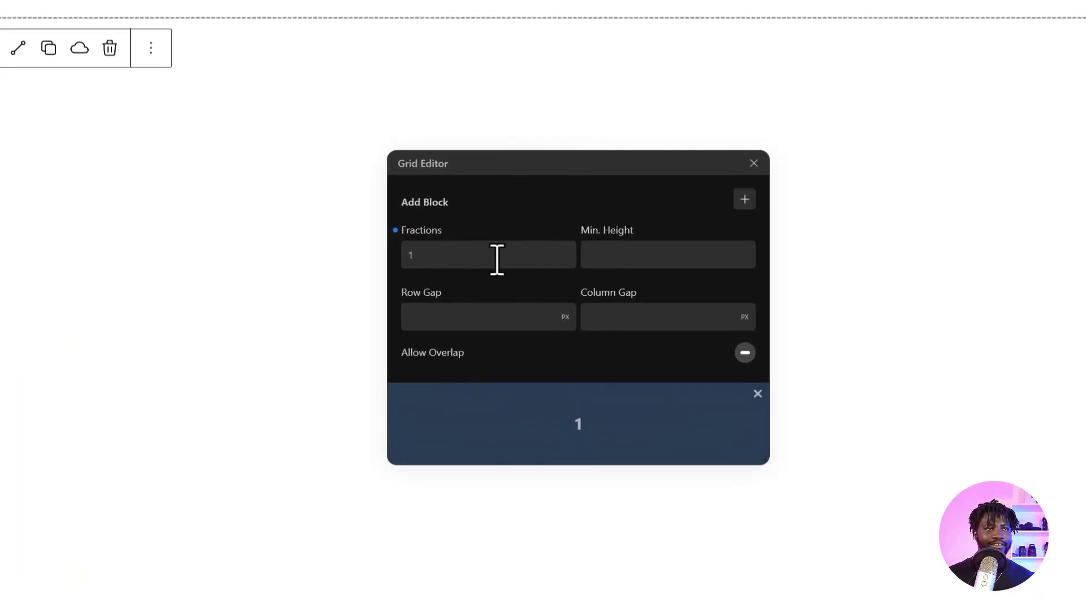
Step: Try 0, 1 and 2 as the grid's Fractions value and set it to 3
{"action": "left_click_drag", "start_coordinate": [429, 227], "coordinate": [428, 233]}
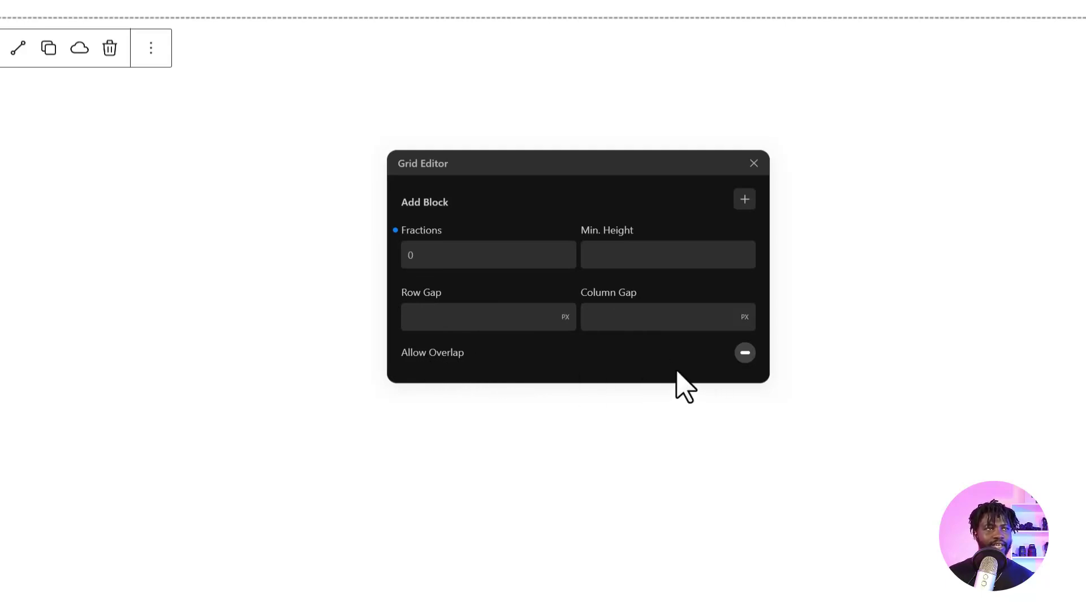
{"action": "left_click", "coordinate": [445, 250]}
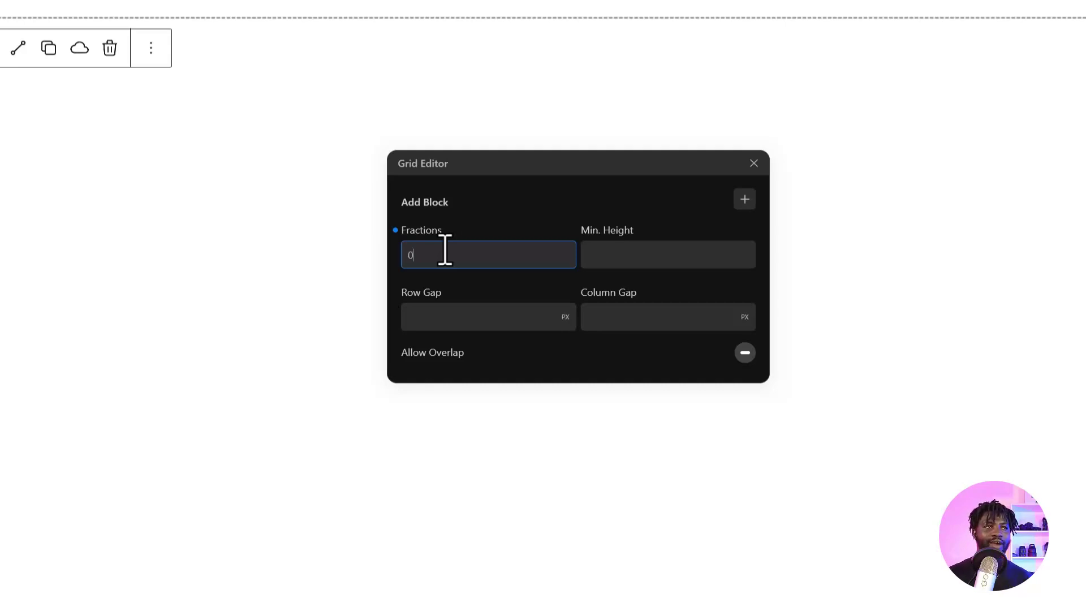
{"action": "type", "text": "1"}
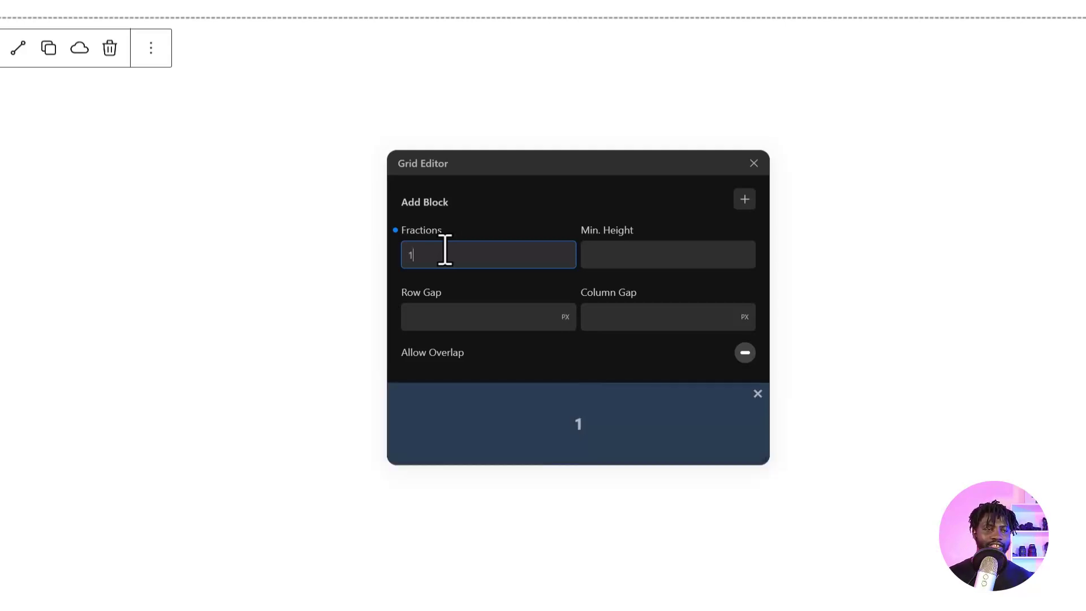
{"action": "key", "text": "BackSpace"}
{"action": "type", "text": "2"}
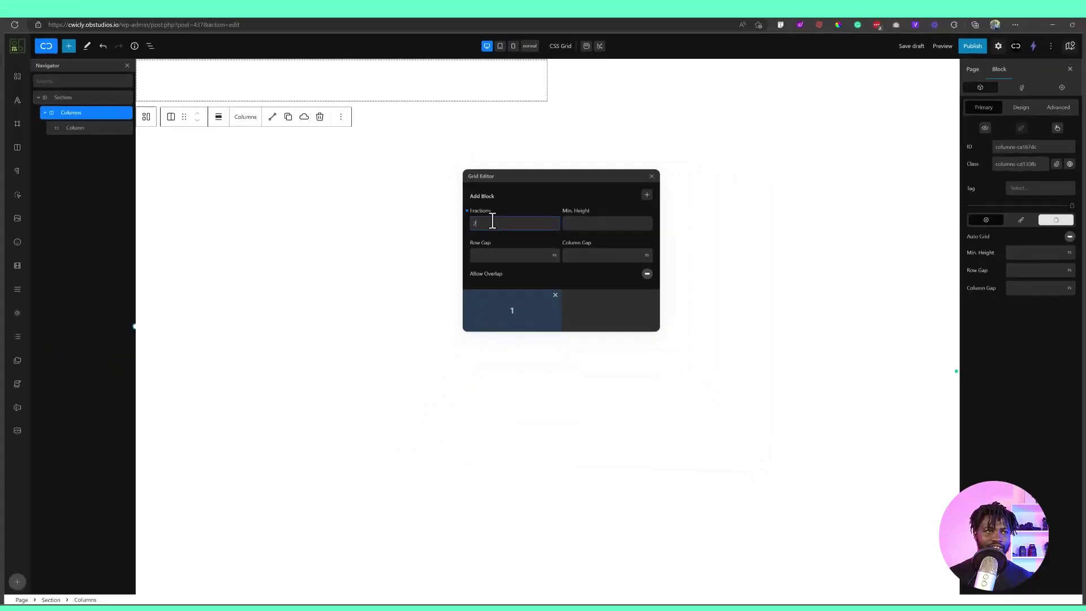
{"action": "key", "text": "BackSpace"}
{"action": "type", "text": "3"}
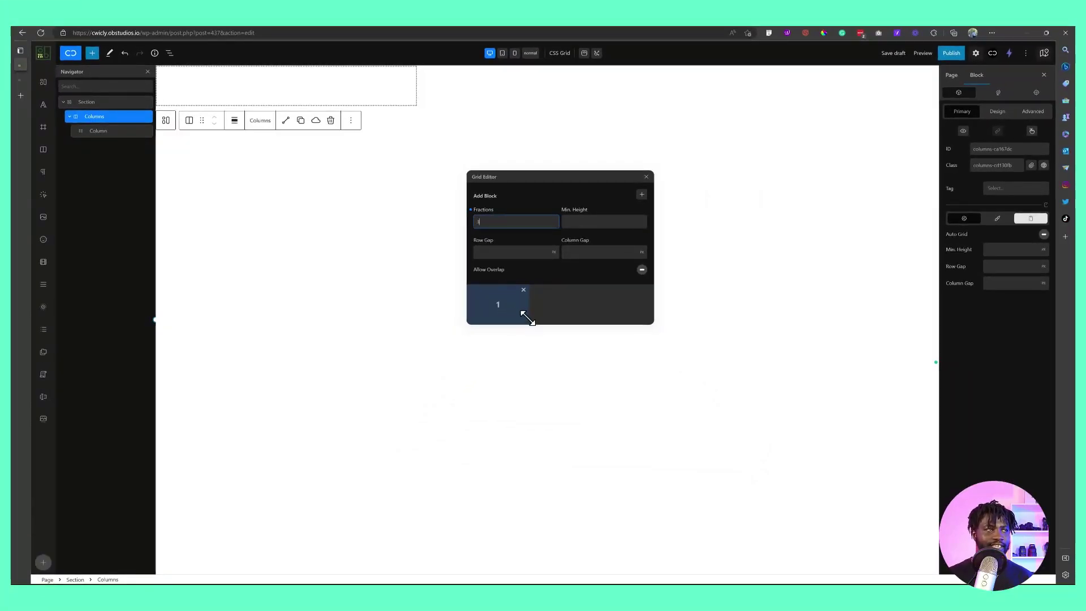
Step: Reopen the Columns block's Grid Editor, stretch block 1 across two and three fractions, and shrink it back to one
{"action": "left_click", "coordinate": [107, 128]}
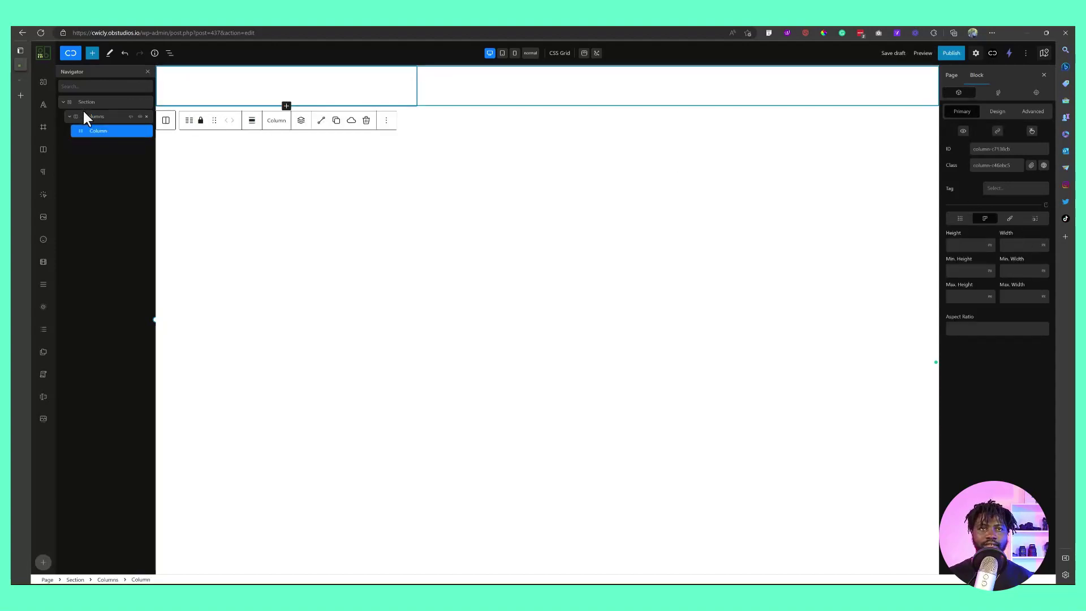
{"action": "left_click", "coordinate": [85, 116]}
{"action": "left_click", "coordinate": [1031, 220]}
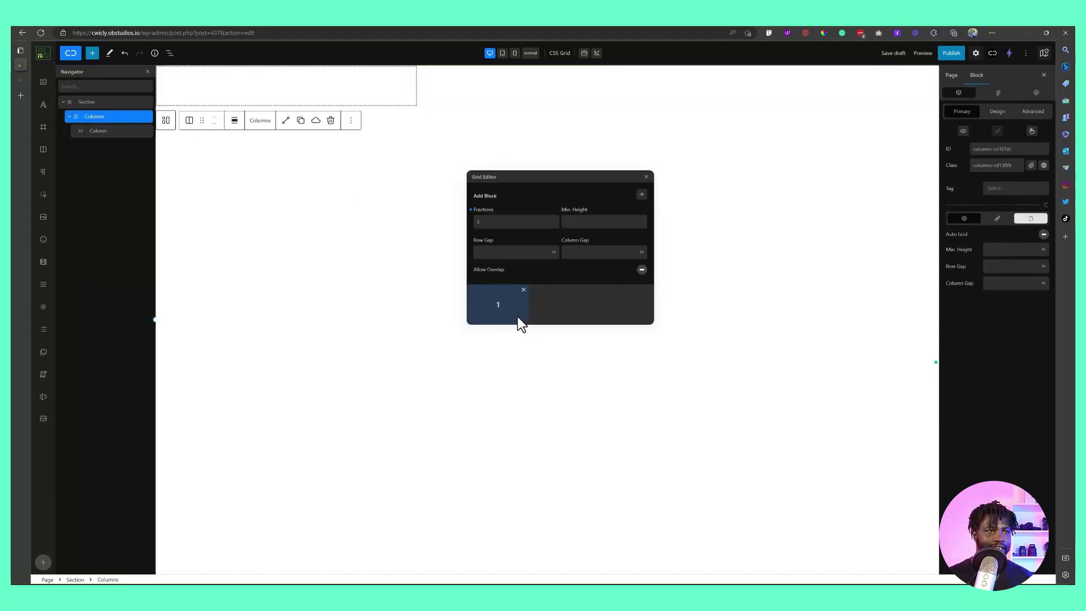
{"action": "left_click_drag", "start_coordinate": [520, 325], "coordinate": [565, 325]}
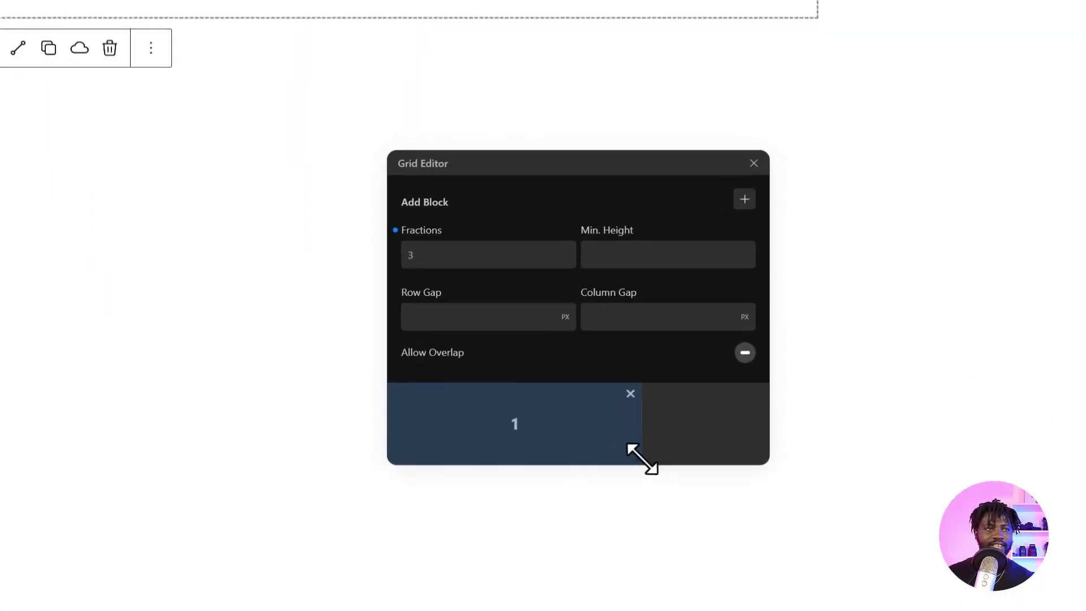
{"action": "left_click_drag", "start_coordinate": [641, 458], "coordinate": [741, 471]}
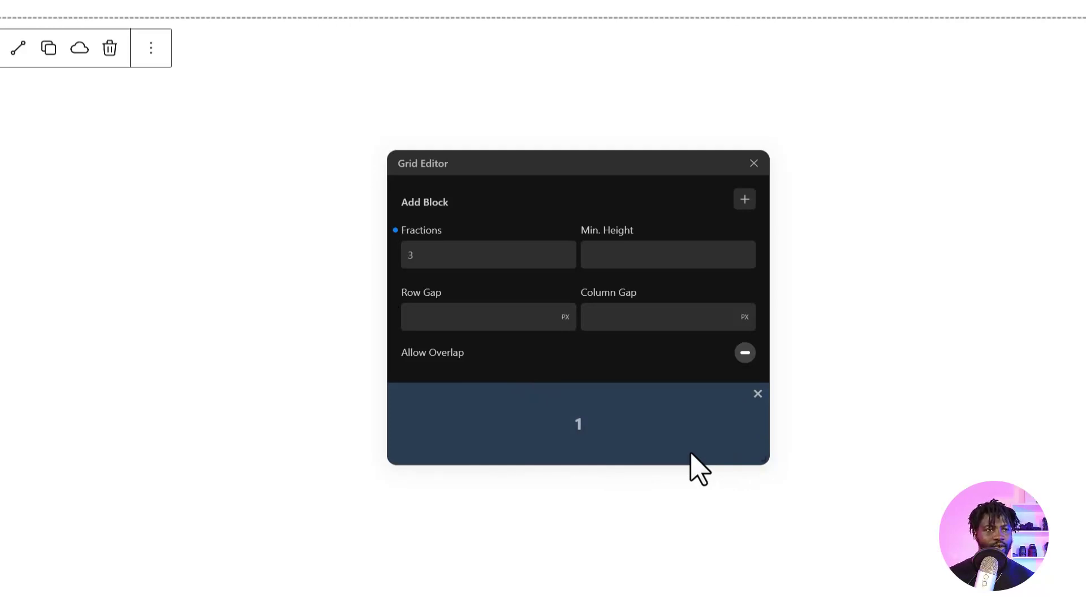
{"action": "left_click_drag", "start_coordinate": [764, 458], "coordinate": [601, 451]}
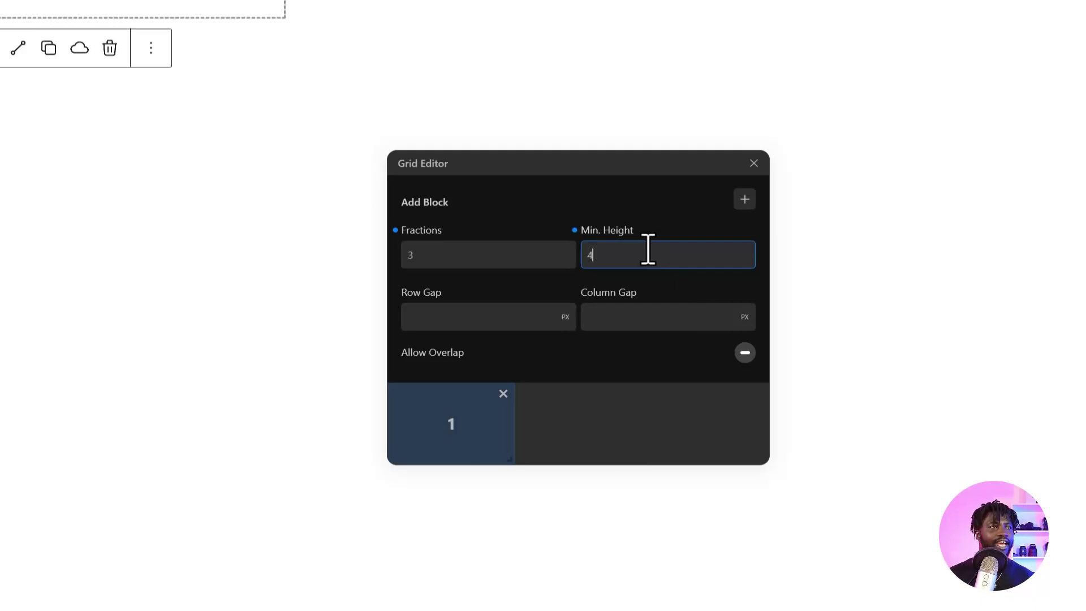
Step: Set the grid's minimum height to 400 and open the row gap for editing
{"action": "type", "text": "00"}
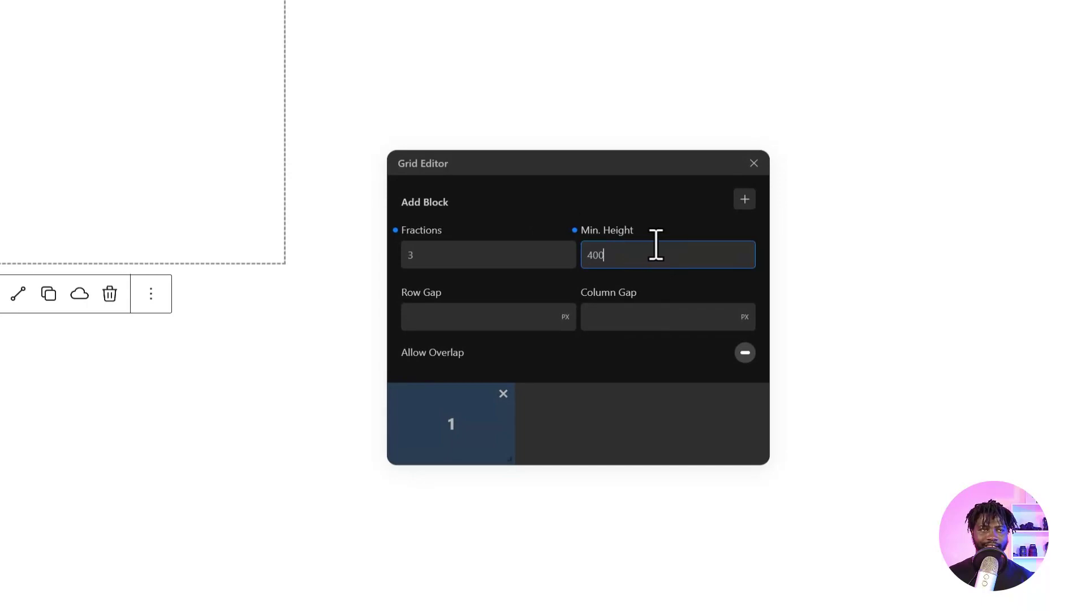
{"action": "left_click", "coordinate": [645, 246]}
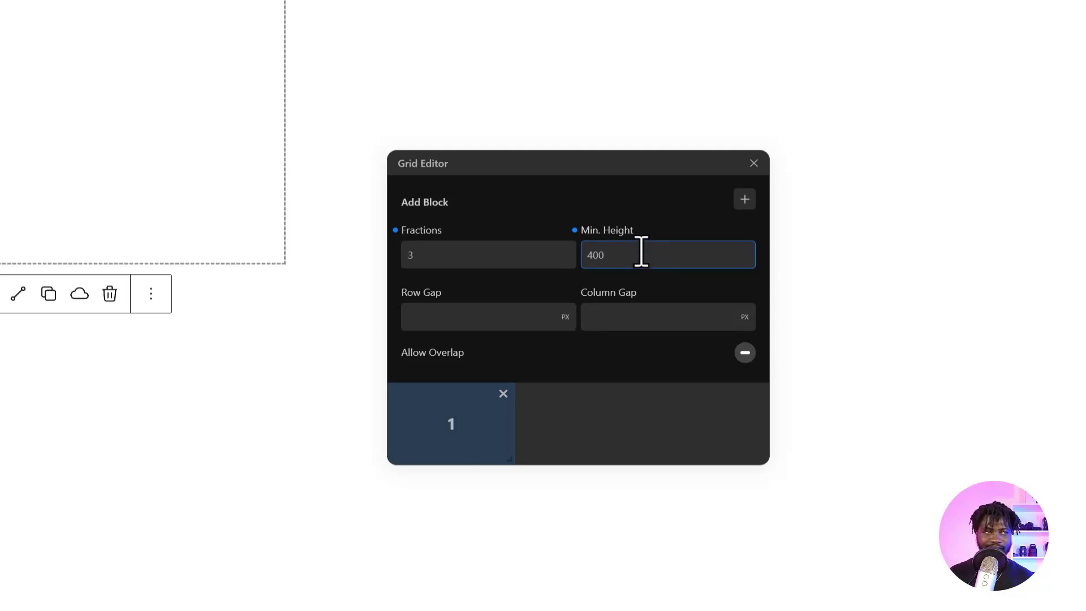
{"action": "left_click", "coordinate": [472, 320]}
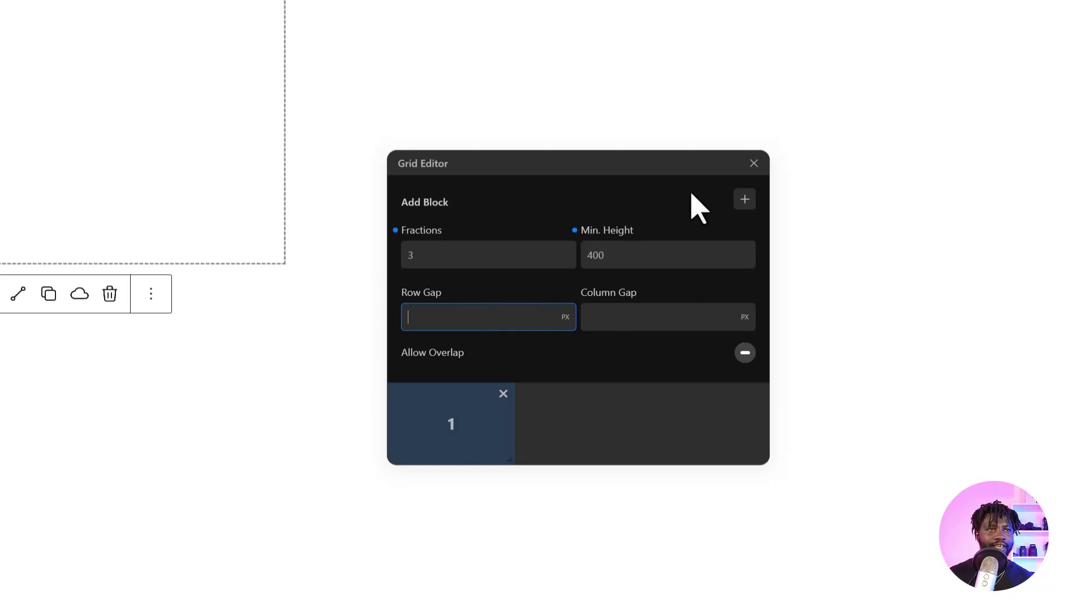
Step: Add a second block to the grid and set the row gap to 20 px
{"action": "left_click", "coordinate": [744, 199]}
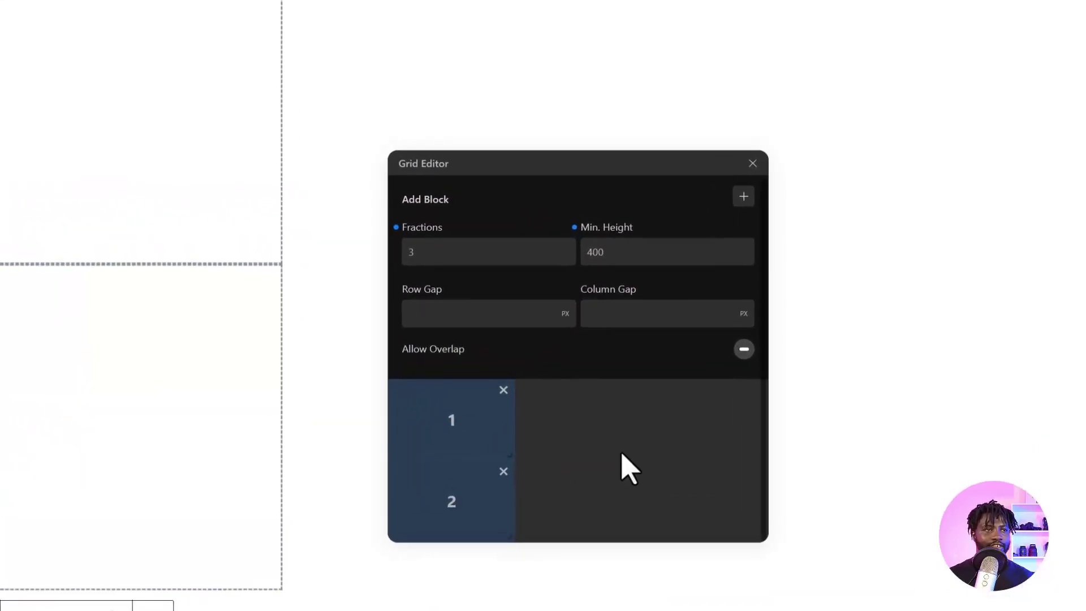
{"action": "left_click", "coordinate": [486, 314]}
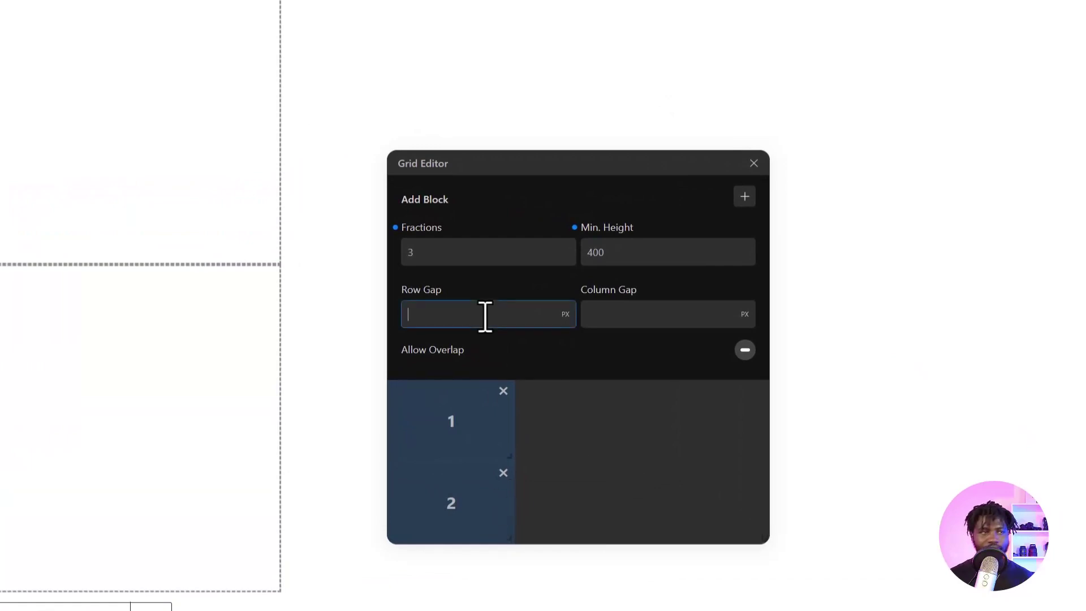
{"action": "type", "text": "20"}
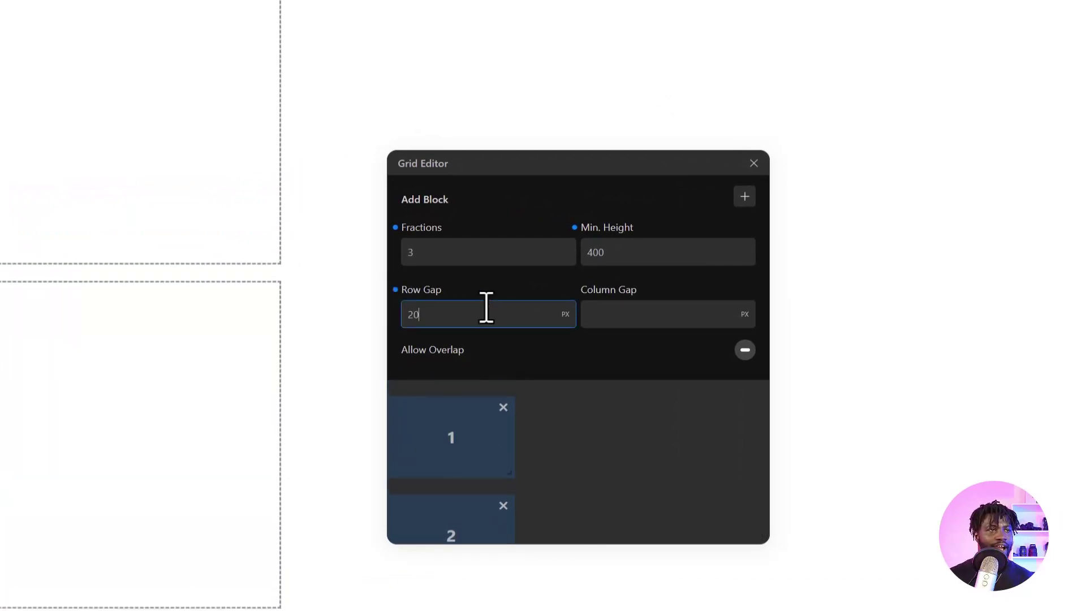
{"action": "mouse_move", "coordinate": [436, 486]}
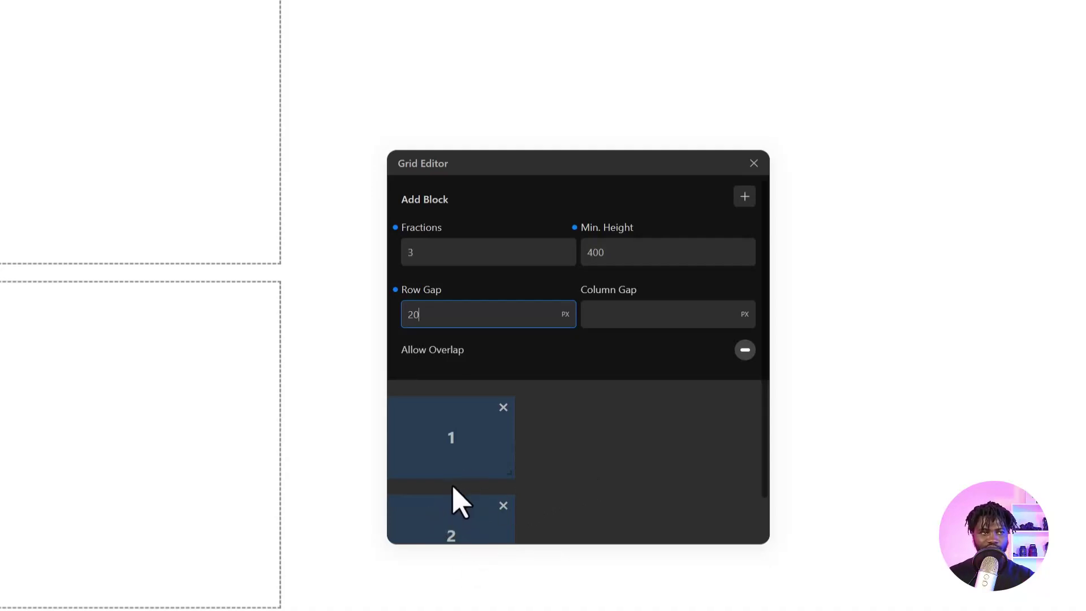
Step: Set the column gap to 20 px and move block 2 into the first row beside block 1
{"action": "left_click", "coordinate": [637, 306]}
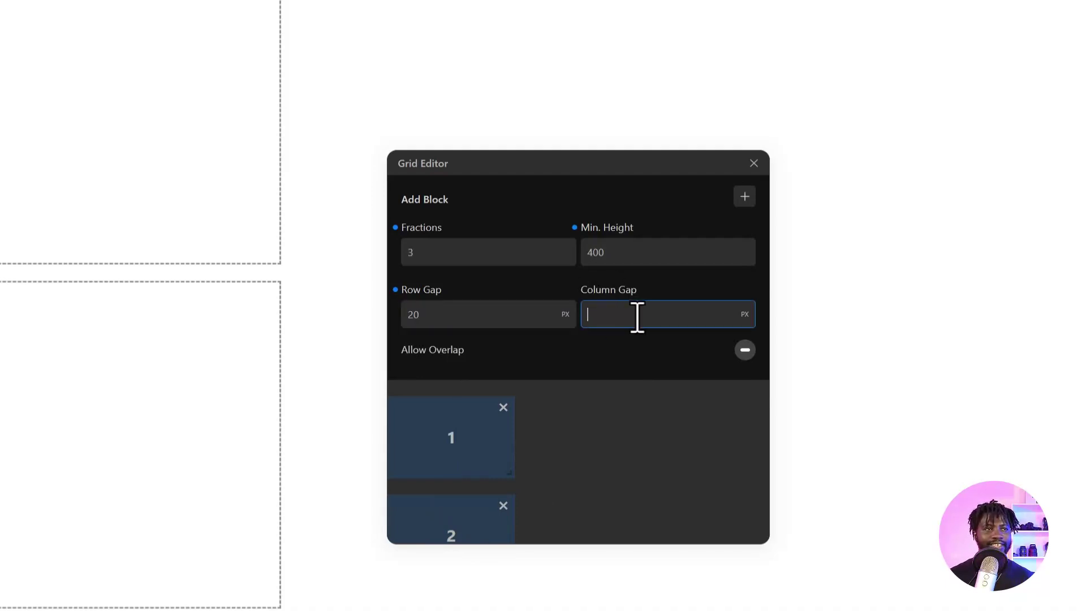
{"action": "type", "text": "20"}
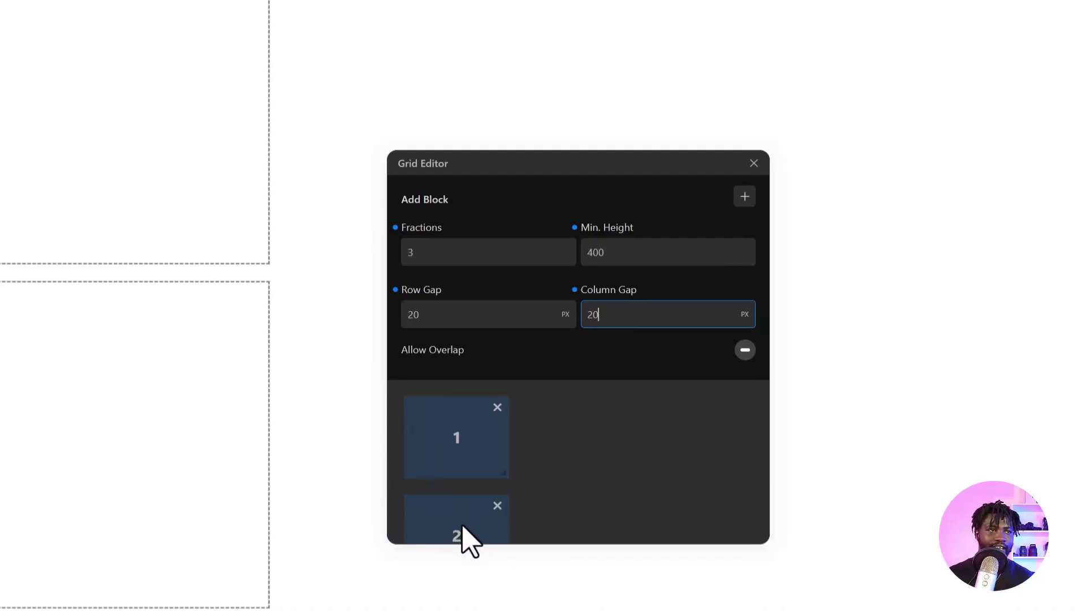
{"action": "left_click_drag", "start_coordinate": [461, 525], "coordinate": [599, 450]}
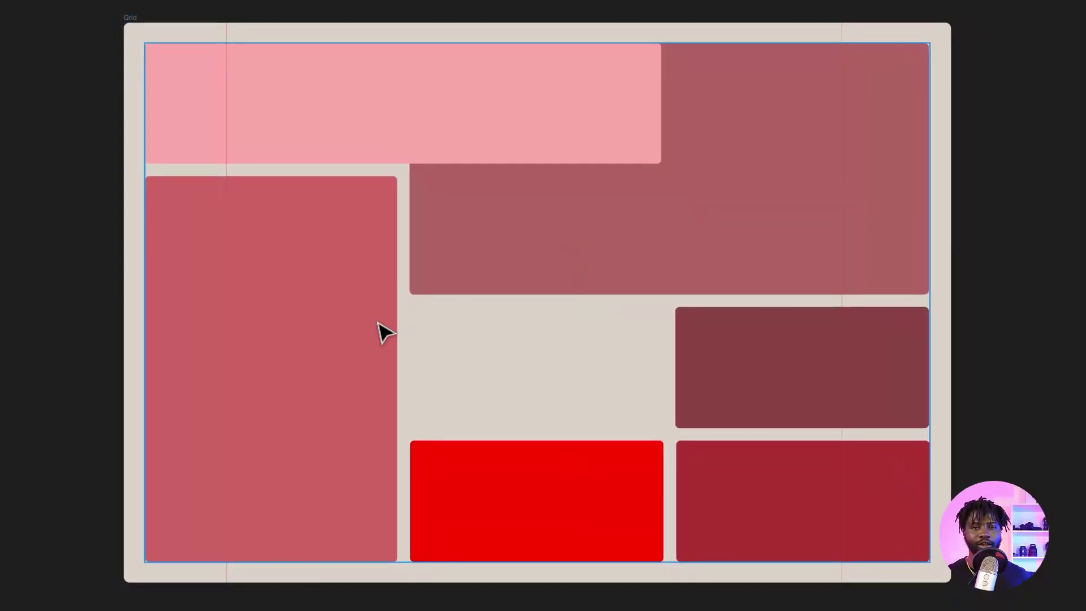
Step: Switch to the Figma mockup and examine how the tall shape, the two bottom-row shapes and the large upper shape divide into columns
{"action": "left_click", "coordinate": [352, 343]}
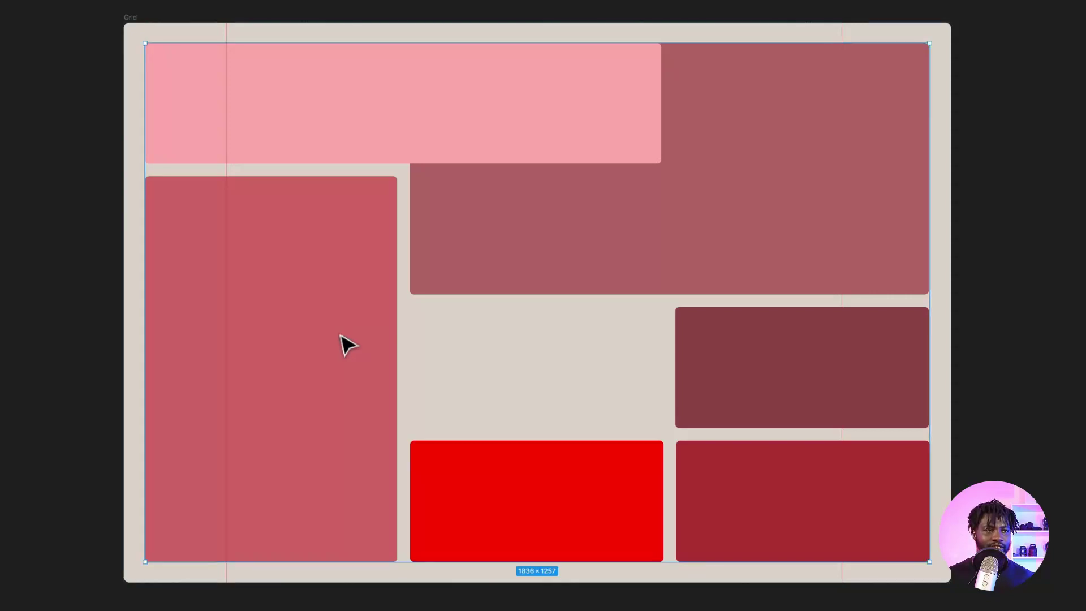
{"action": "left_click", "coordinate": [352, 344]}
{"action": "left_click", "coordinate": [536, 487], "text": "shift"}
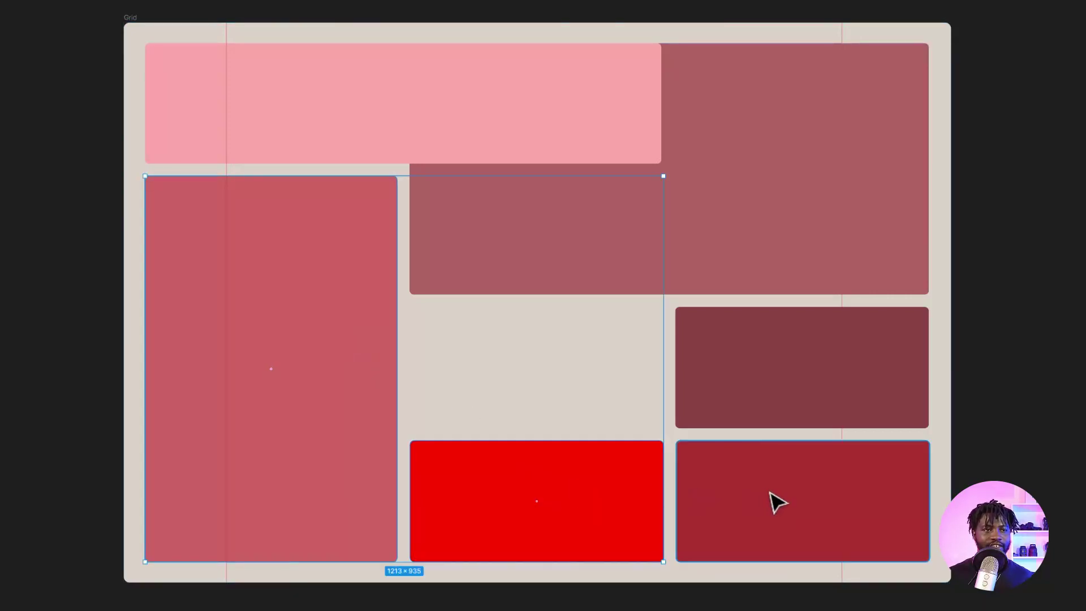
{"action": "left_click", "coordinate": [783, 504], "text": "shift"}
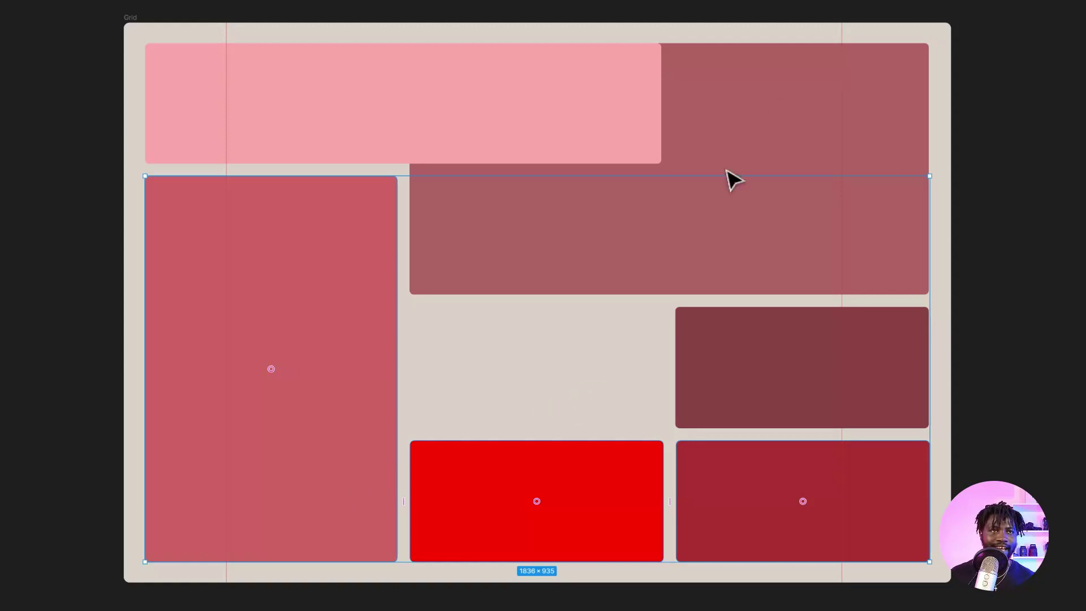
{"action": "left_click", "coordinate": [832, 85]}
{"action": "left_click", "coordinate": [365, 345]}
{"action": "left_click", "coordinate": [543, 466], "text": "shift"}
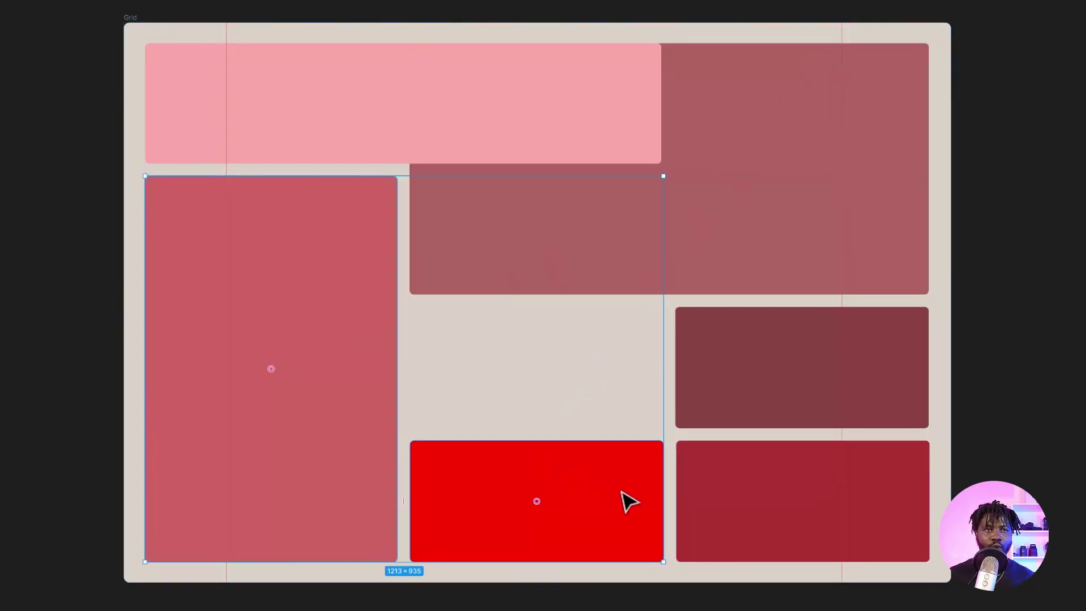
{"action": "left_click", "coordinate": [741, 475], "text": "shift"}
{"action": "left_click", "coordinate": [823, 179], "text": "shift"}
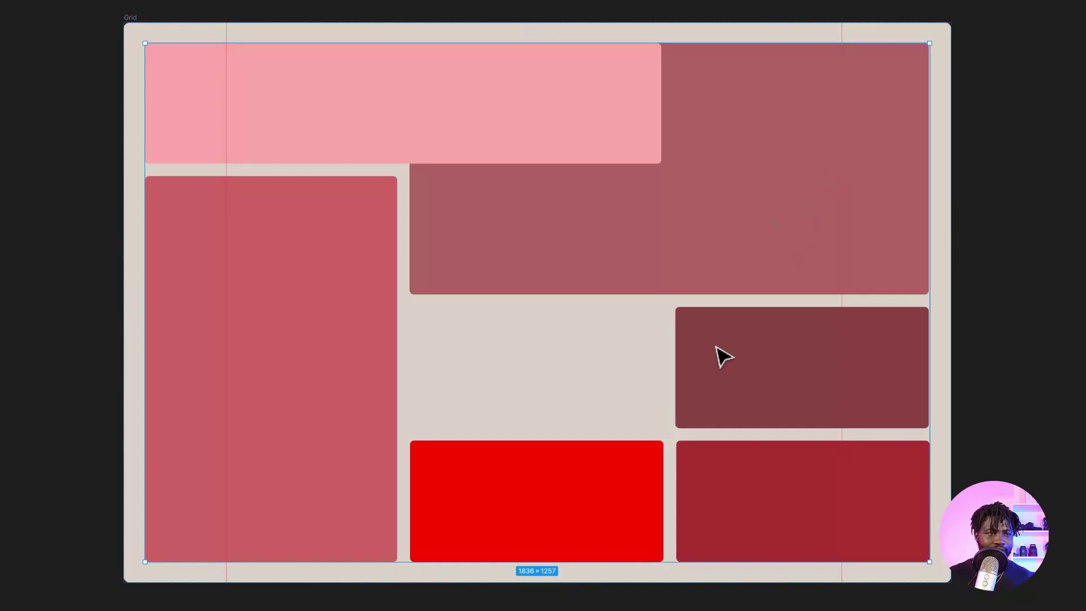
Step: Select the mockup's tall and bottom-row shapes, and the two stacked shapes of the last column, to examine the spacing between columns and rows
{"action": "left_click", "coordinate": [342, 502]}
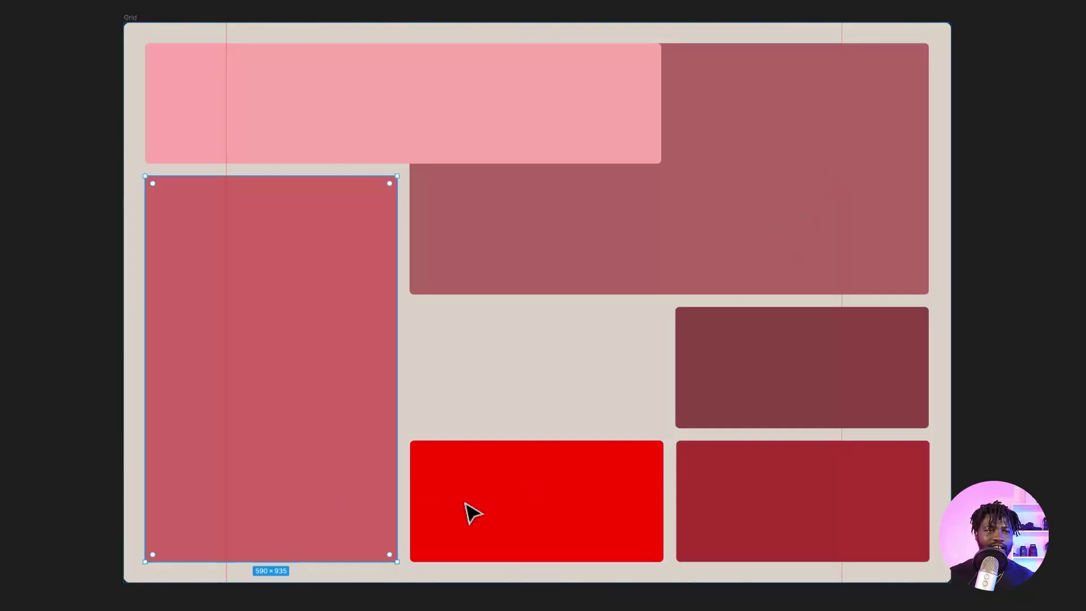
{"action": "left_click", "coordinate": [469, 512], "text": "shift"}
{"action": "left_click", "coordinate": [715, 527], "text": "shift"}
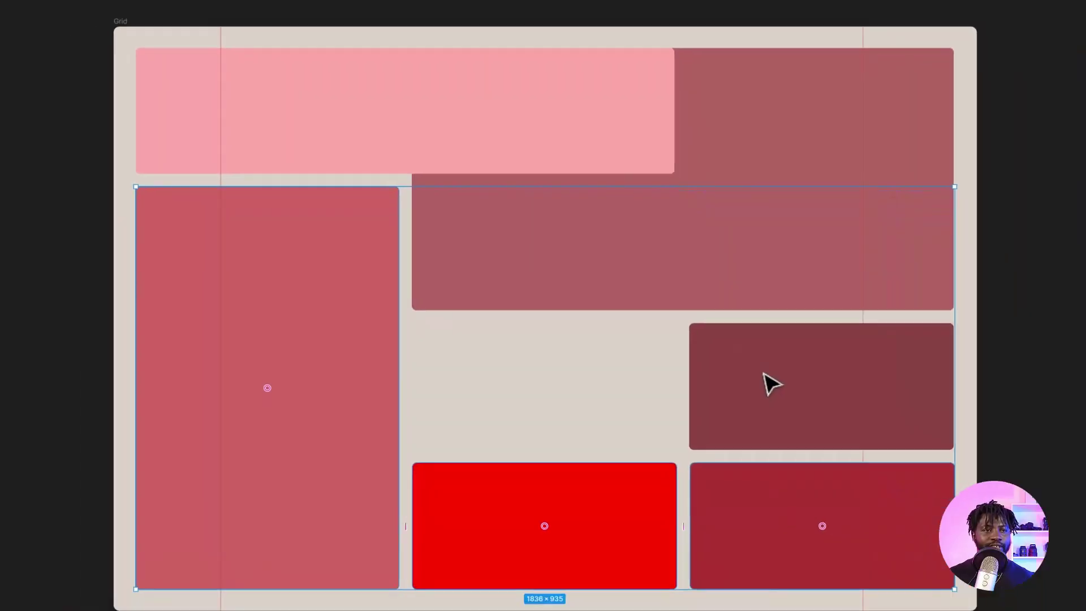
{"action": "left_click", "coordinate": [753, 366]}
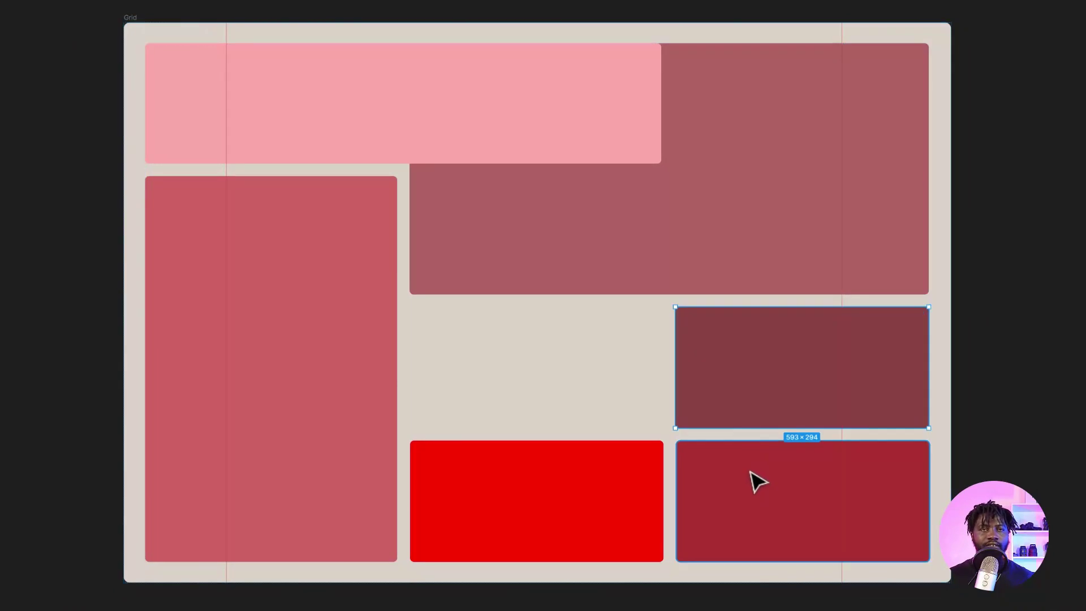
{"action": "left_click", "coordinate": [790, 471], "text": "shift"}
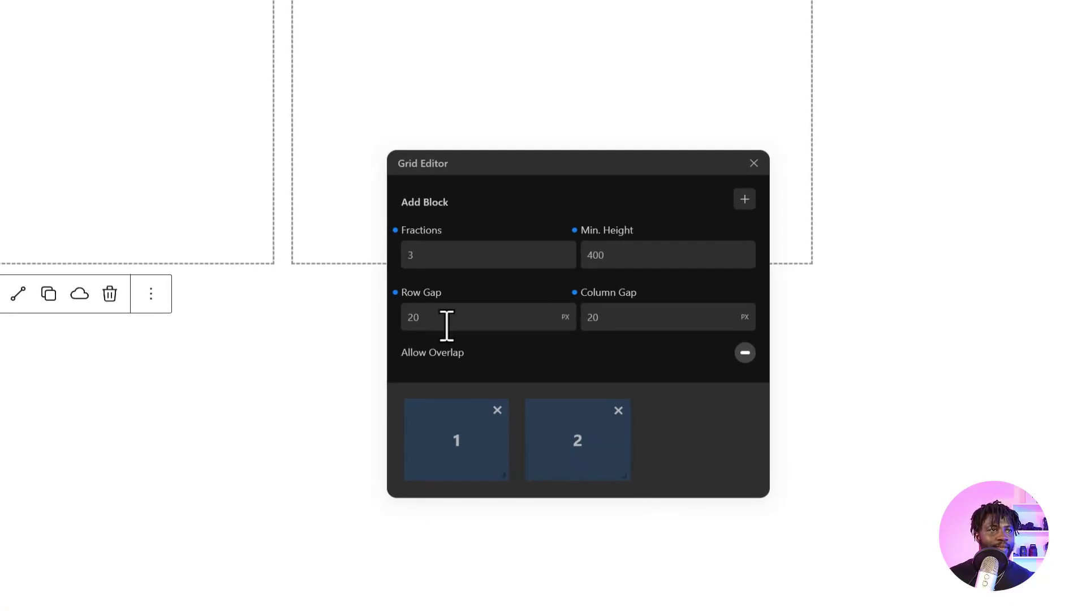
Step: Return to the Cwicly Grid Editor and set both the column gap and the row gap to 30 px
{"action": "double_click", "coordinate": [620, 319]}
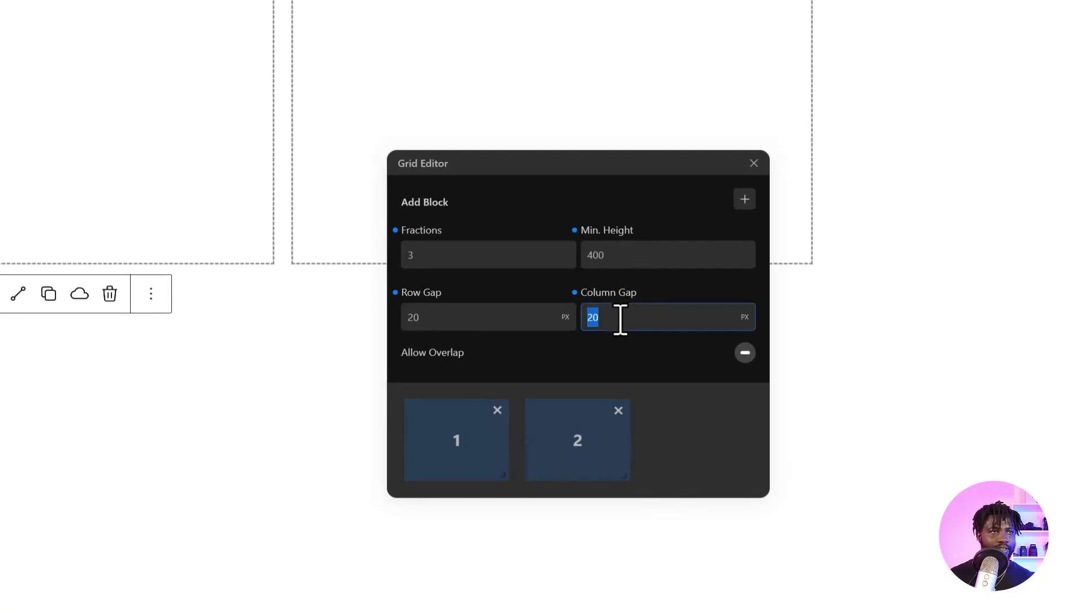
{"action": "type", "text": "30"}
{"action": "double_click", "coordinate": [481, 318]}
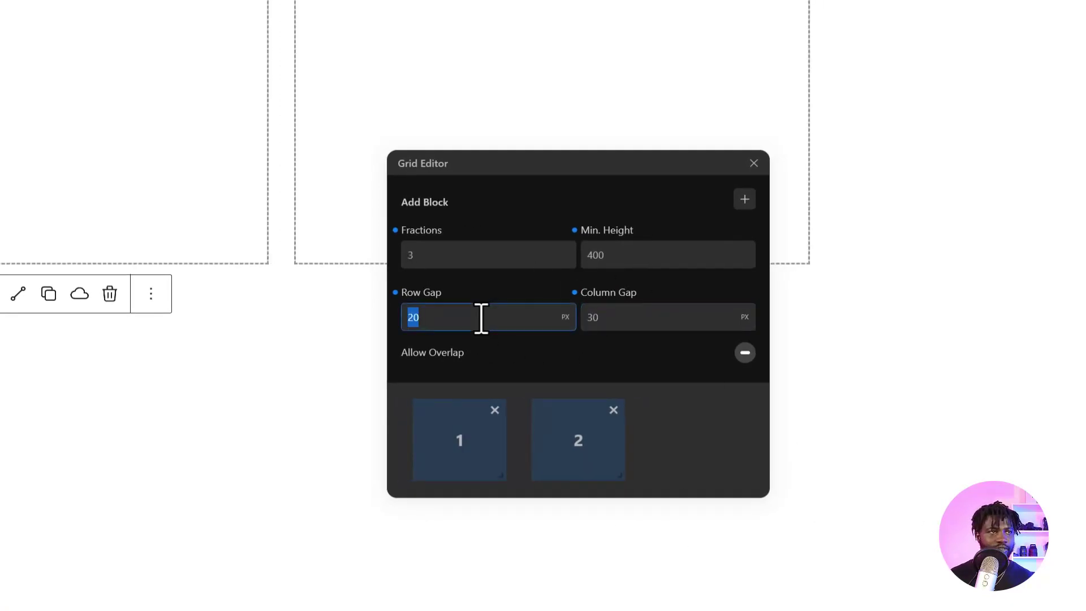
{"action": "type", "text": "30"}
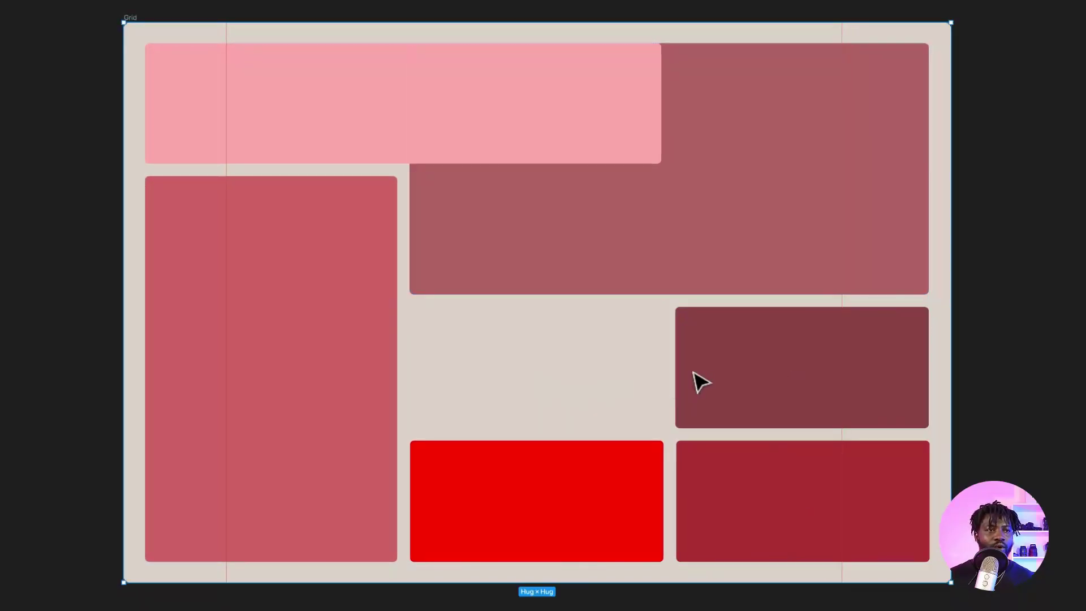
Step: Check the height of the mockup's 8A4343 shape in Figma and set the Cwicly grid's minimum height to 294
{"action": "left_click", "coordinate": [696, 377]}
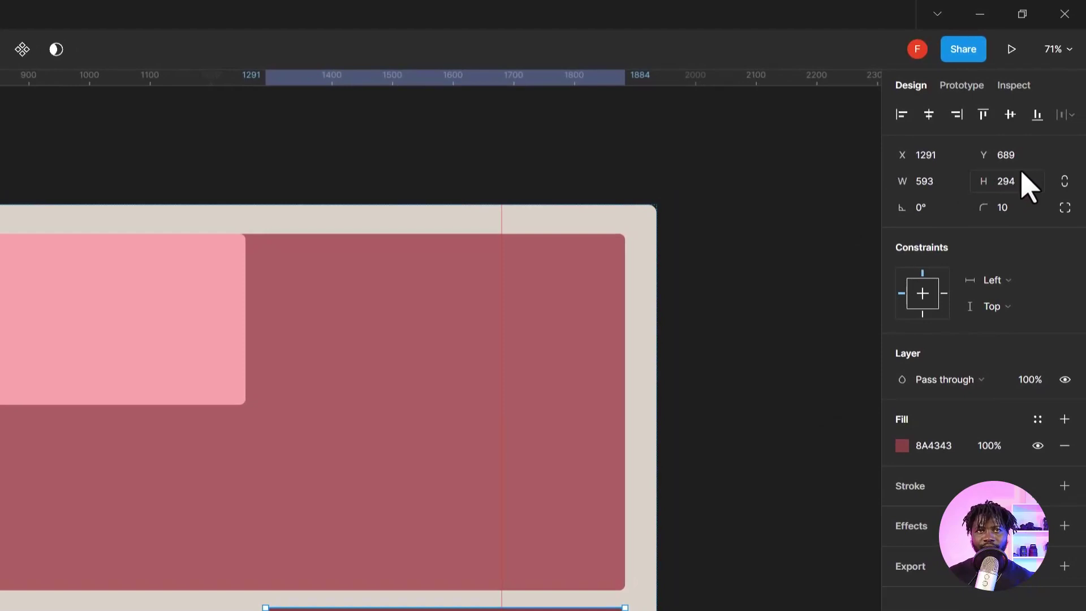
{"action": "left_click", "coordinate": [1023, 175]}
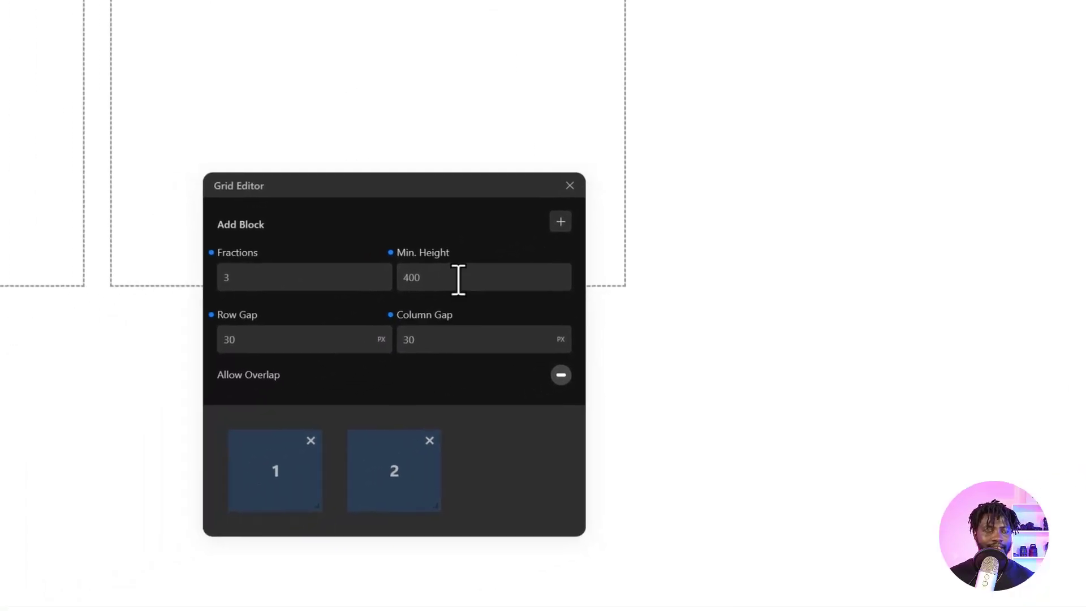
{"action": "left_click", "coordinate": [458, 279]}
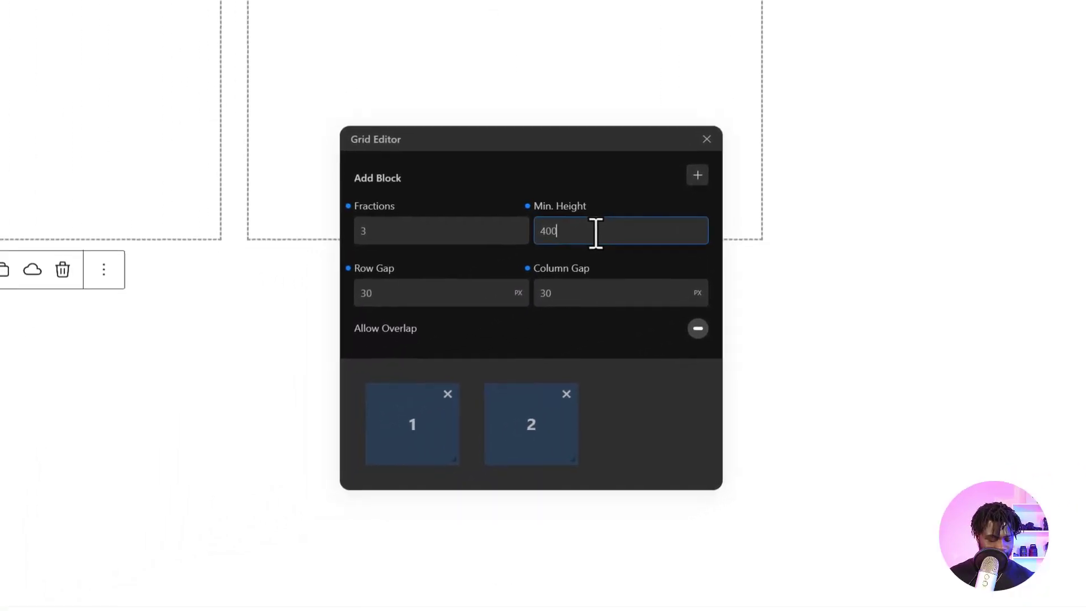
{"action": "key", "text": "ctrl+a"}
{"action": "type", "text": "294"}
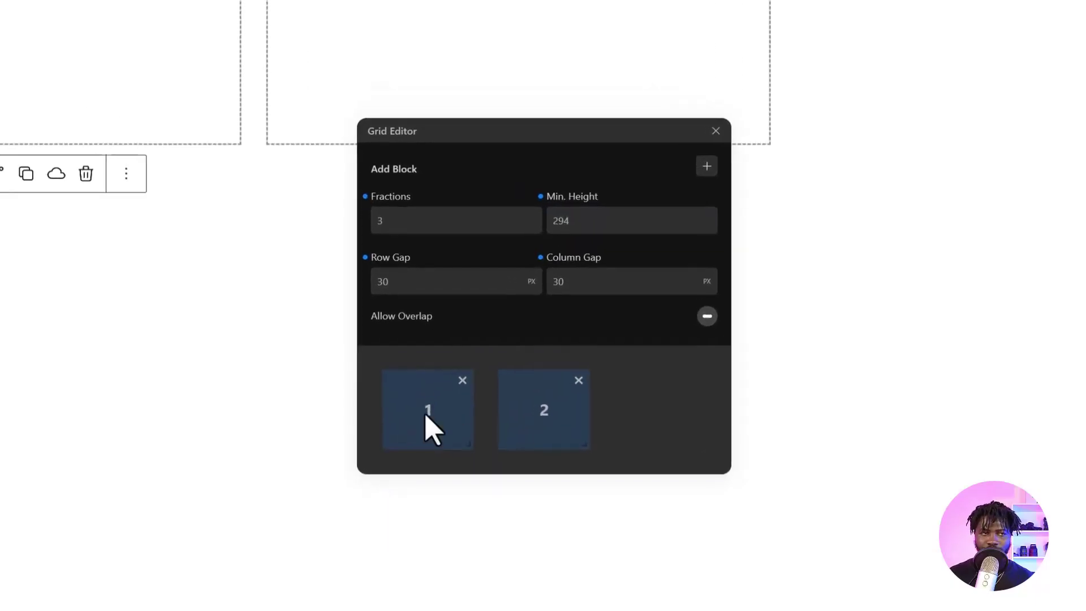
Step: Add blocks 3 to 6 to the grid and enable Allow Overlap
{"action": "left_click", "coordinate": [713, 170]}
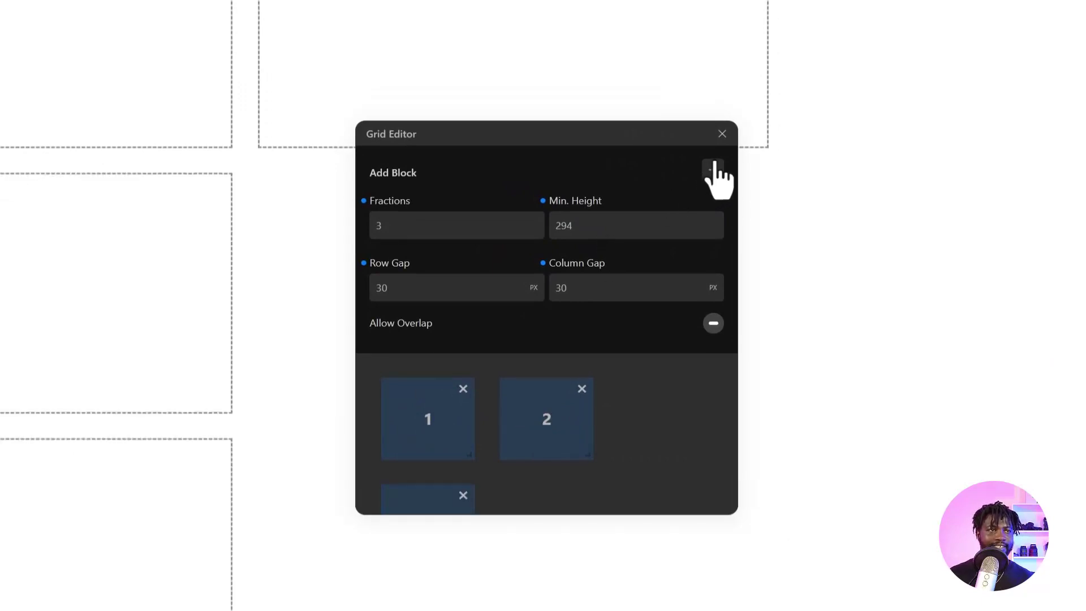
{"action": "scroll", "coordinate": [632, 431], "scroll_direction": "down", "scroll_amount": 5}
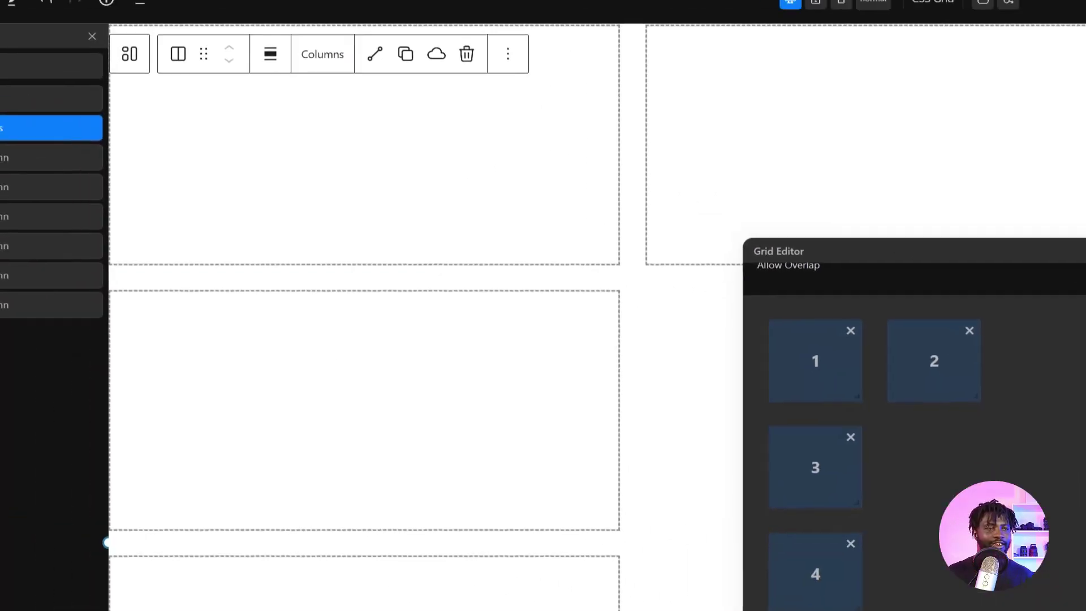
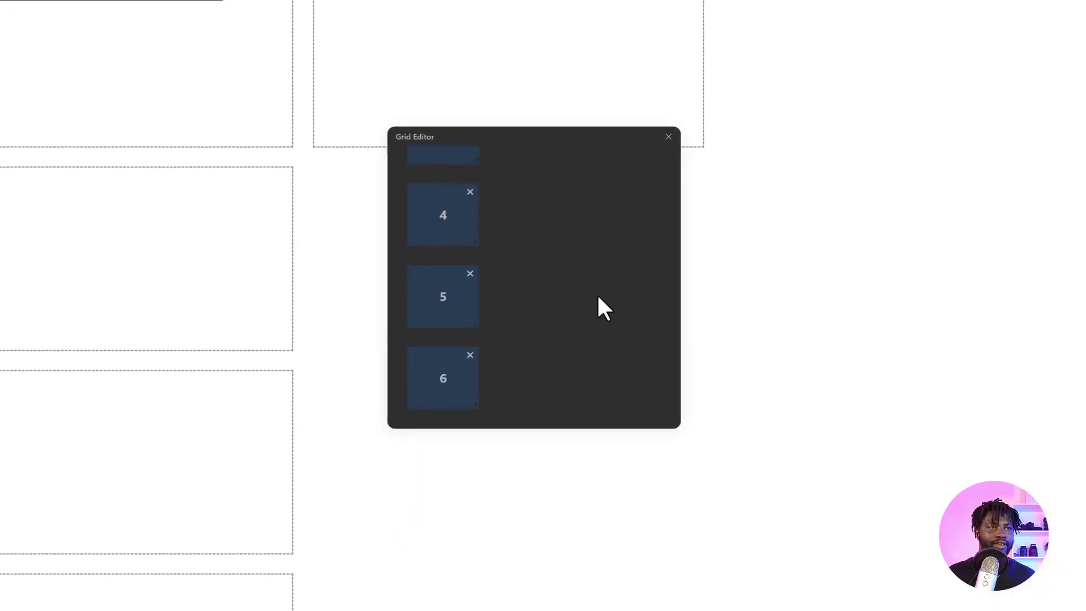
{"action": "scroll", "coordinate": [599, 308], "scroll_direction": "up", "scroll_amount": 5}
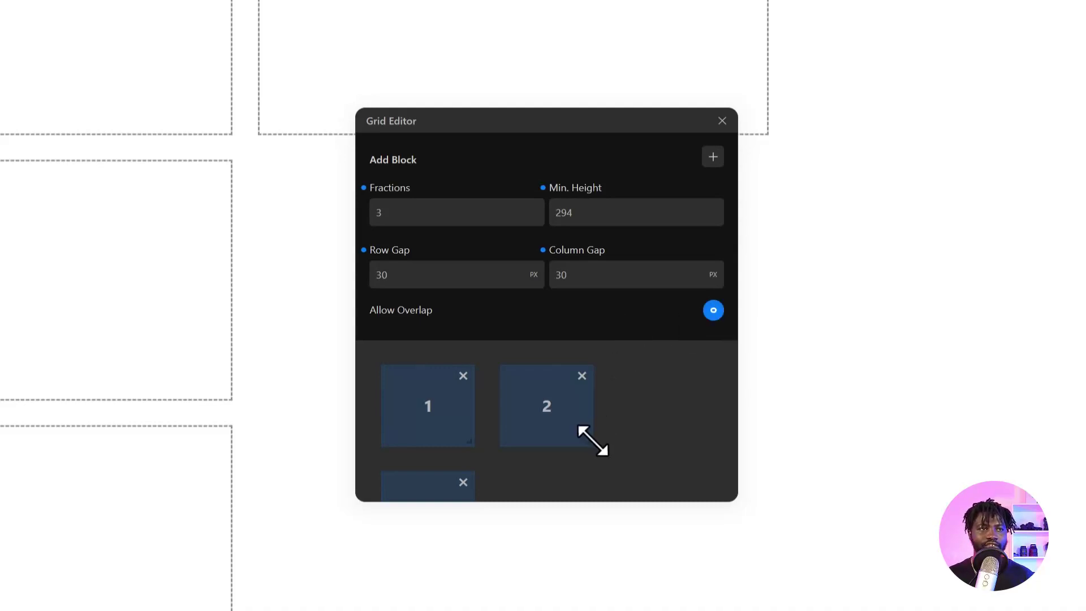
Step: Stretch block 2 across two fractions and compare the layout with the shapes in the Figma mockup
{"action": "left_click_drag", "start_coordinate": [589, 442], "coordinate": [714, 432]}
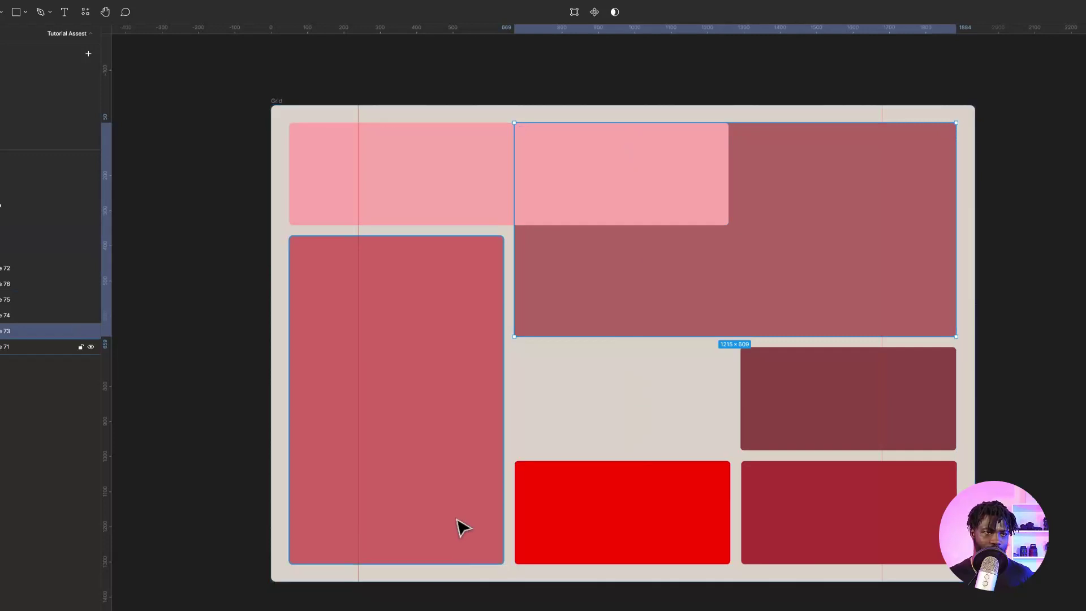
{"action": "left_click", "coordinate": [623, 537]}
{"action": "left_click", "coordinate": [820, 544]}
{"action": "left_click", "coordinate": [640, 243]}
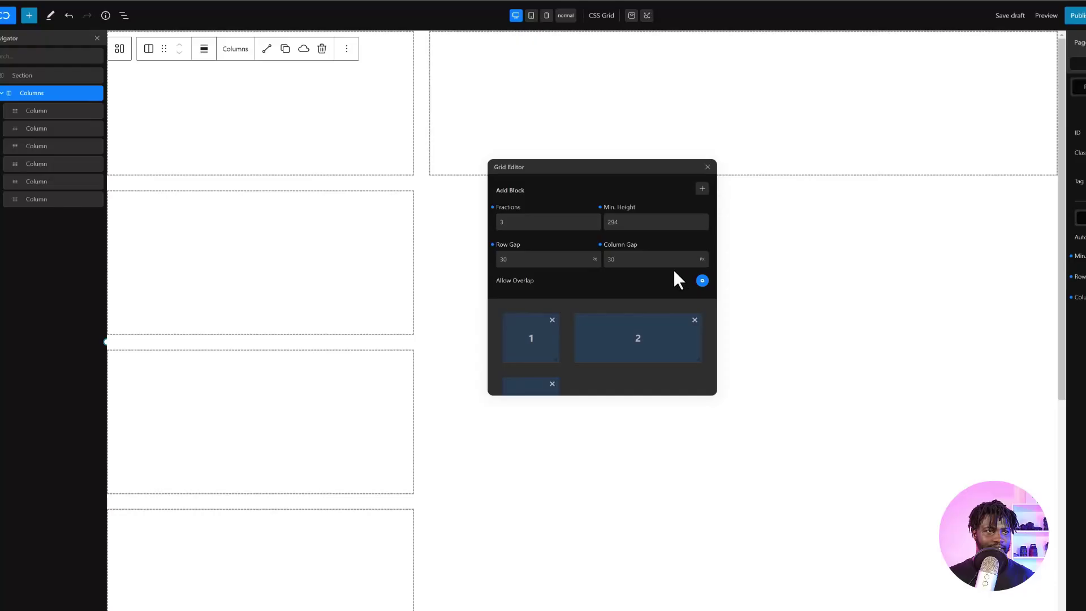
Step: In Cwicly, shrink block 2 to one fraction and restore it to two, and stretch block 1 across two fractions to overlap it
{"action": "left_click_drag", "start_coordinate": [696, 359], "coordinate": [630, 361]}
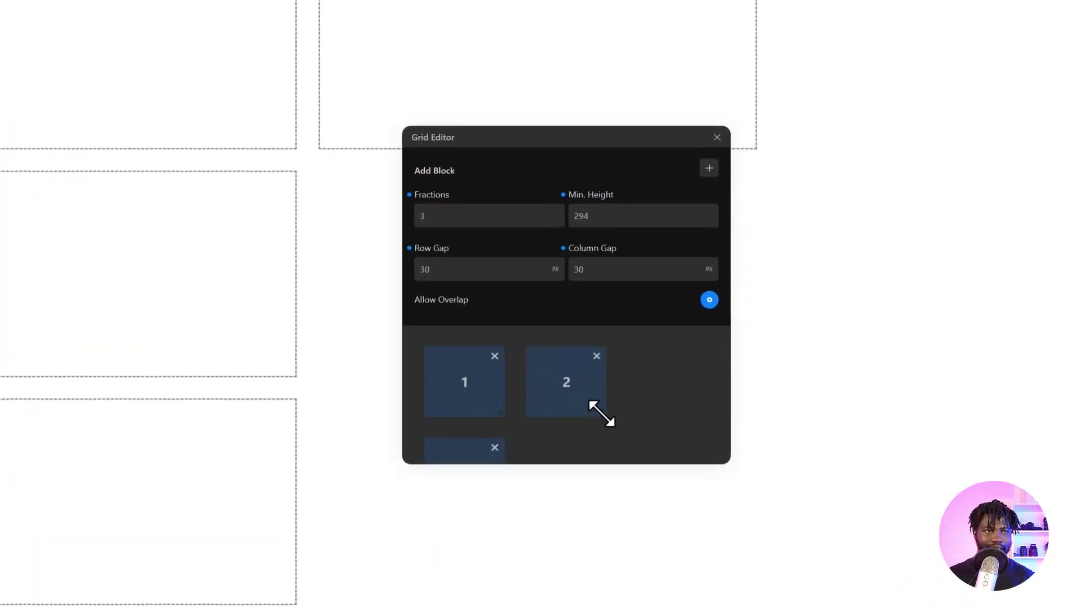
{"action": "left_click_drag", "start_coordinate": [619, 379], "coordinate": [715, 373]}
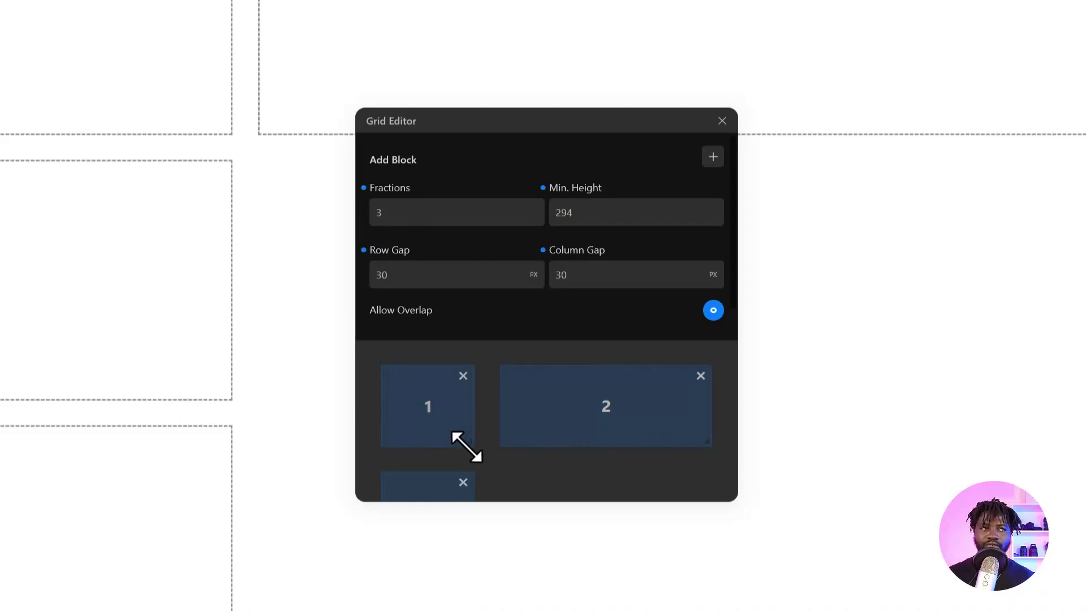
{"action": "left_click_drag", "start_coordinate": [464, 446], "coordinate": [591, 445]}
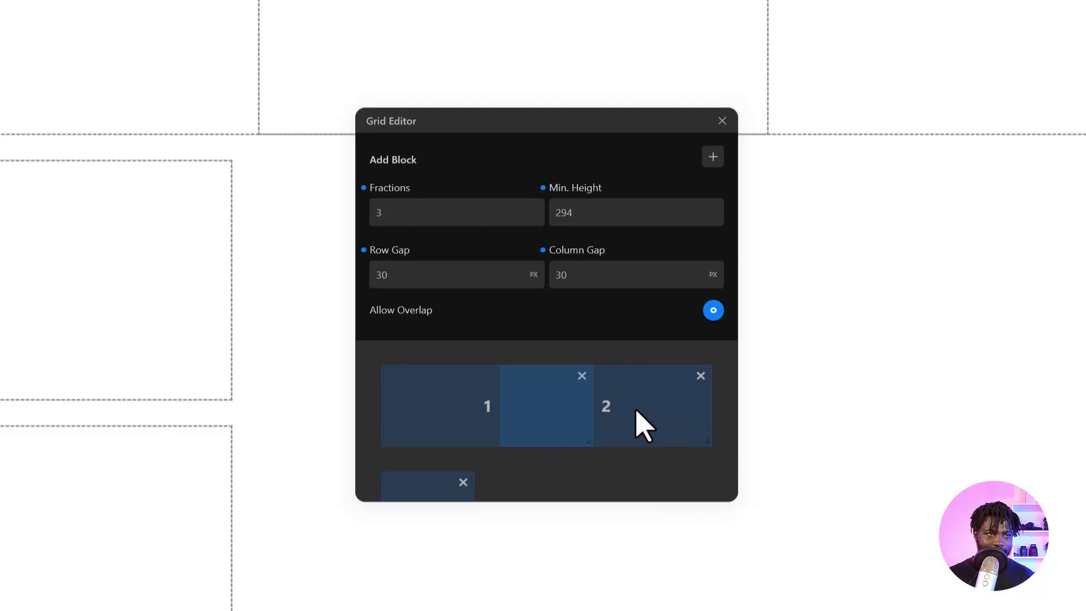
{"action": "mouse_move", "coordinate": [642, 425]}
{"action": "left_mouse_down"}
{"action": "mouse_move", "coordinate": [642, 473]}
{"action": "mouse_move", "coordinate": [647, 437]}
{"action": "left_mouse_up"}
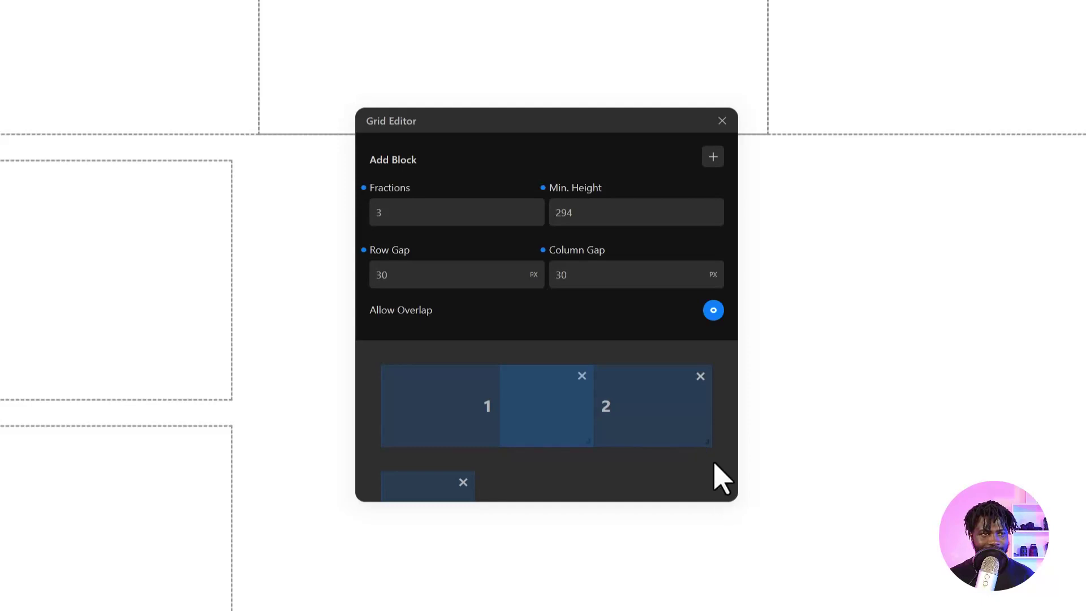
{"action": "mouse_move", "coordinate": [707, 448]}
{"action": "left_mouse_down"}
{"action": "mouse_move", "coordinate": [635, 441]}
{"action": "mouse_move", "coordinate": [711, 450]}
{"action": "left_mouse_up"}
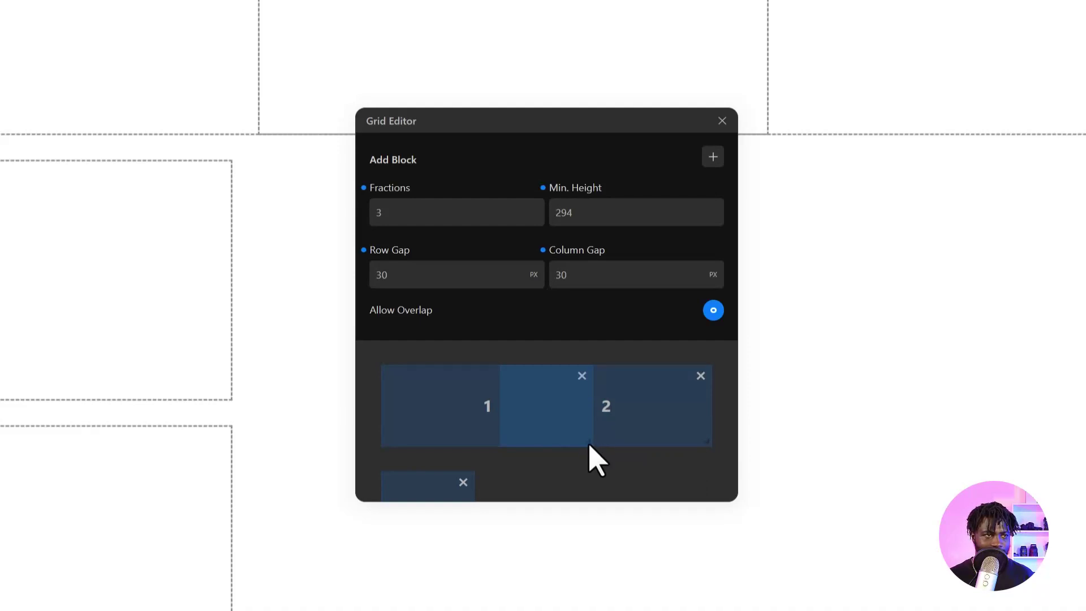
{"action": "mouse_move", "coordinate": [583, 436]}
{"action": "left_mouse_down"}
{"action": "mouse_move", "coordinate": [531, 434]}
{"action": "mouse_move", "coordinate": [591, 436]}
{"action": "left_mouse_up"}
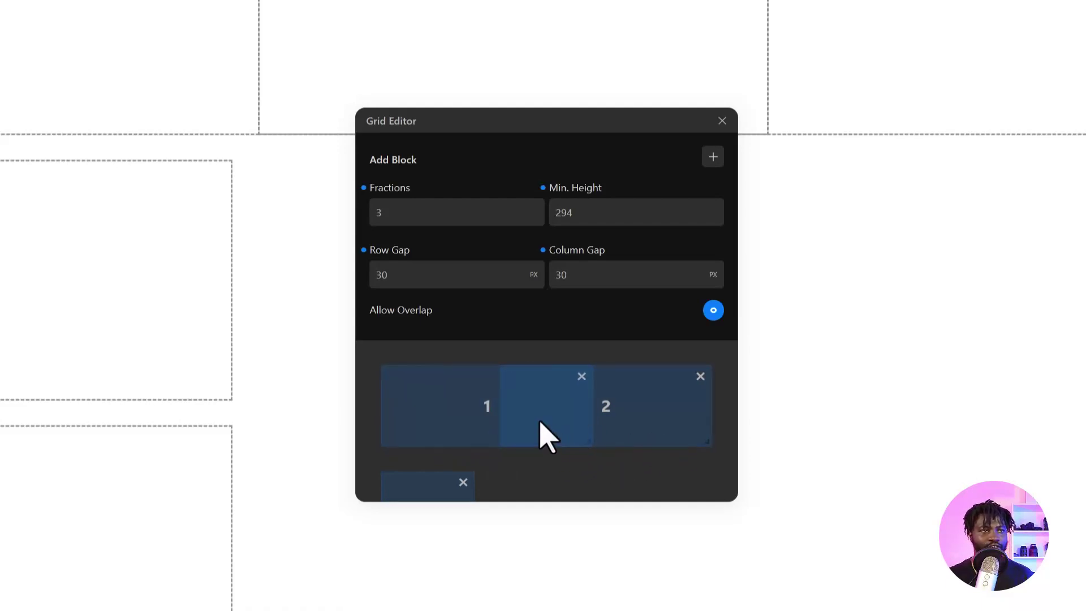
Step: Switch to the Figma mockup and inspect the tall first-column shape and the large shape overlapped by the pink one
{"action": "scroll", "coordinate": [582, 478], "scroll_direction": "down", "scroll_amount": 3}
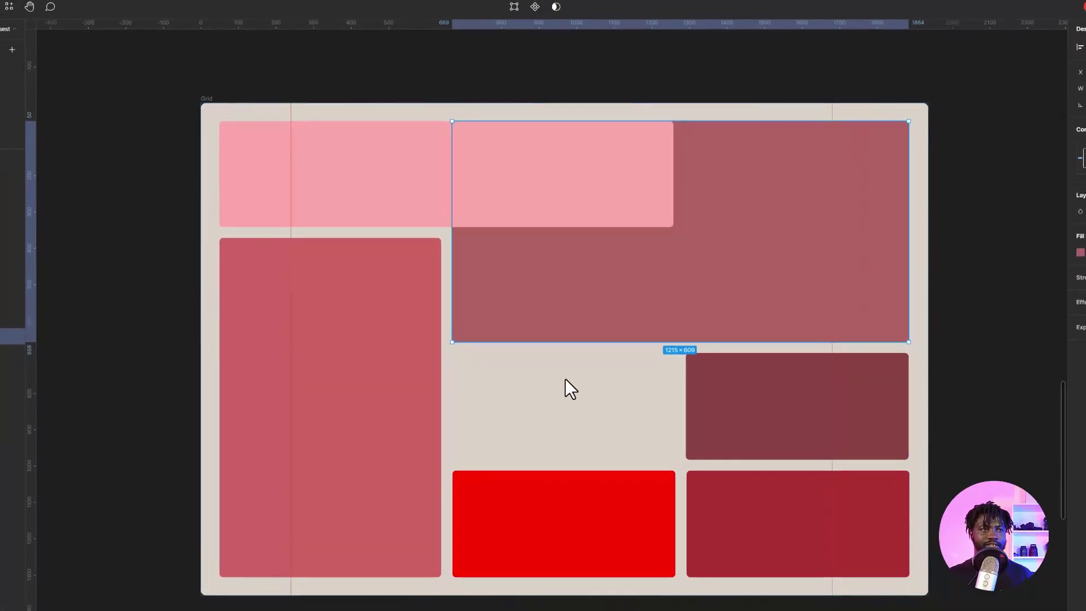
{"action": "key", "text": "Escape"}
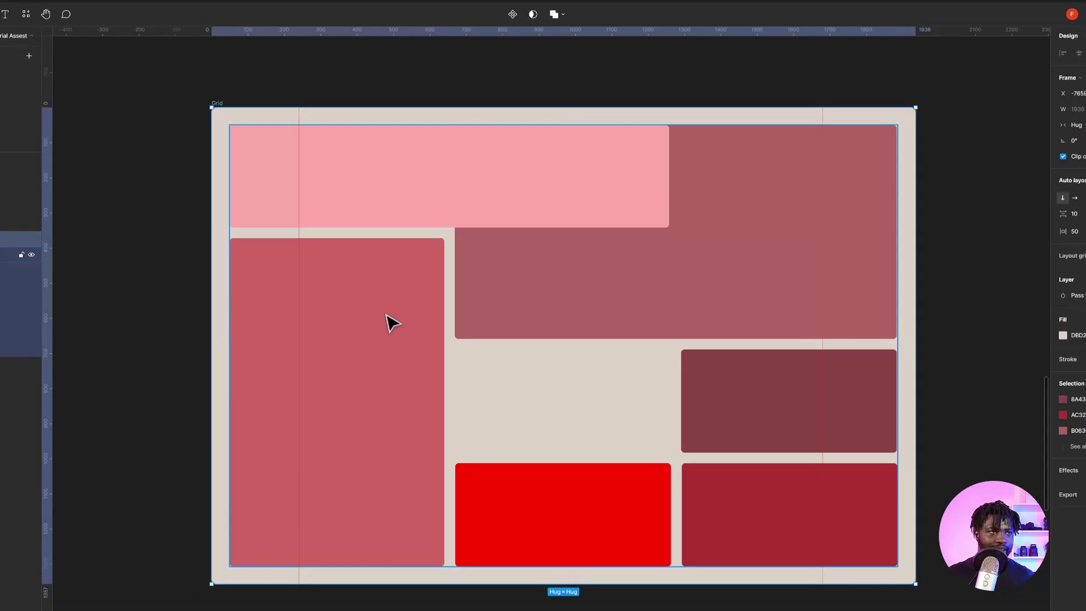
{"action": "left_click", "coordinate": [390, 322]}
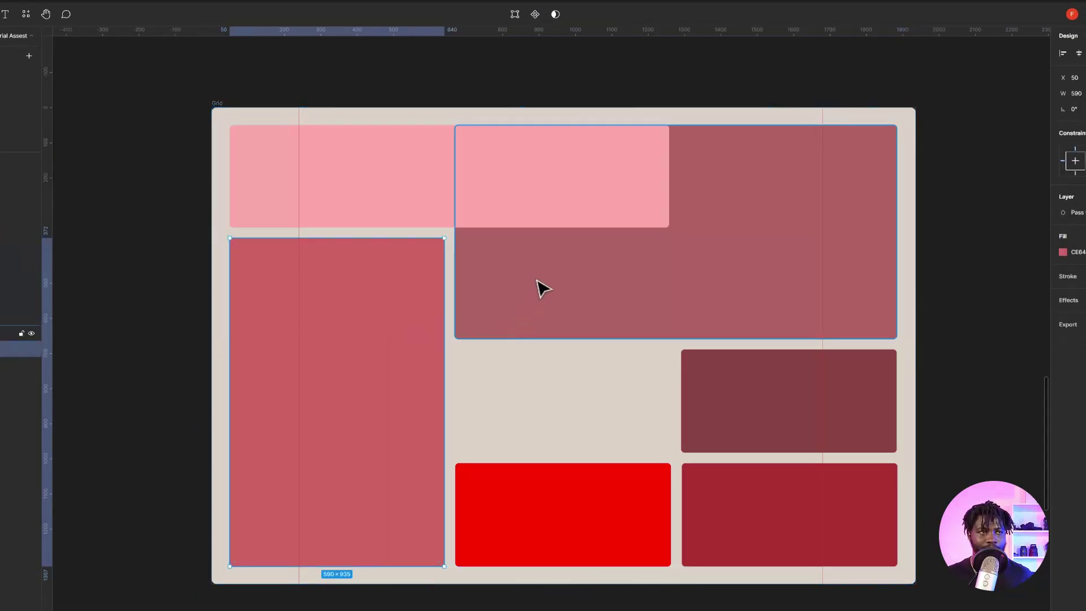
{"action": "left_click", "coordinate": [518, 289]}
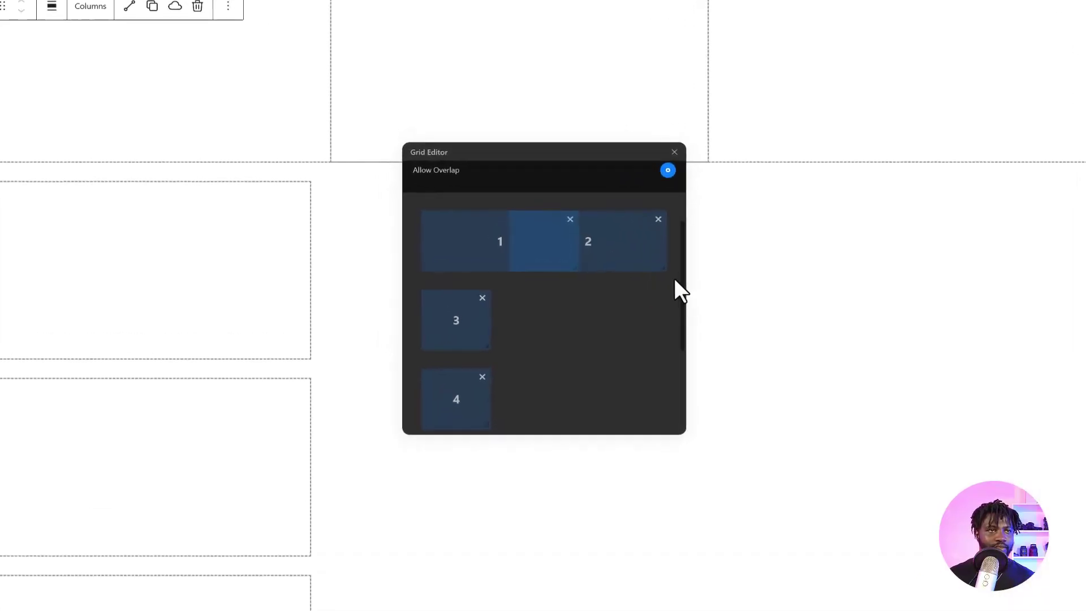
Step: In Cwicly, stretch block 2 down across two rows and move the Grid Editor aside to check the canvas layout
{"action": "left_click_drag", "start_coordinate": [696, 273], "coordinate": [711, 382]}
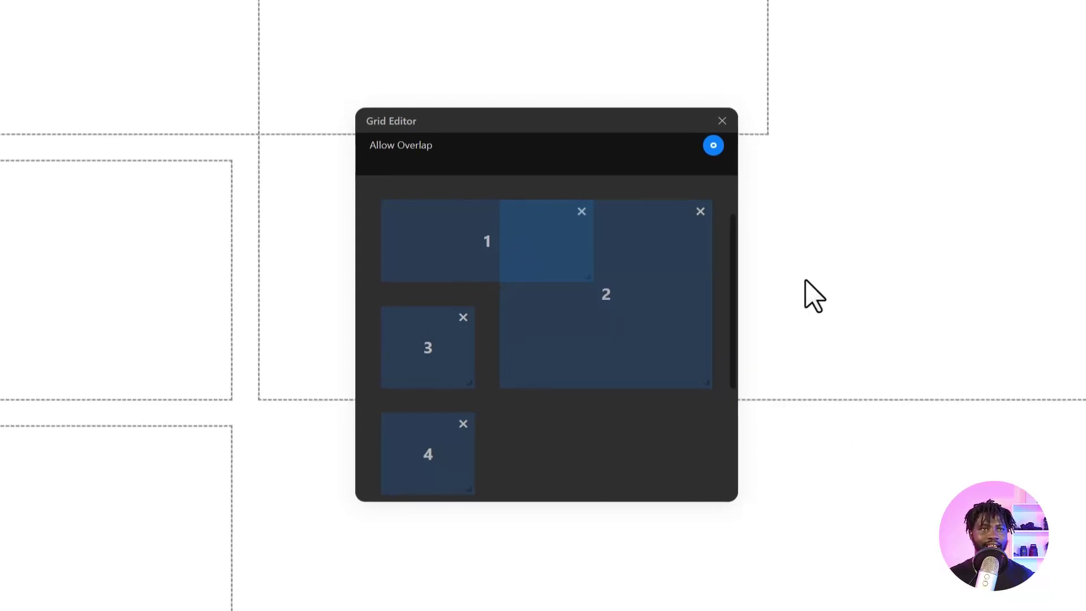
{"action": "left_click_drag", "start_coordinate": [588, 129], "coordinate": [1085, 402]}
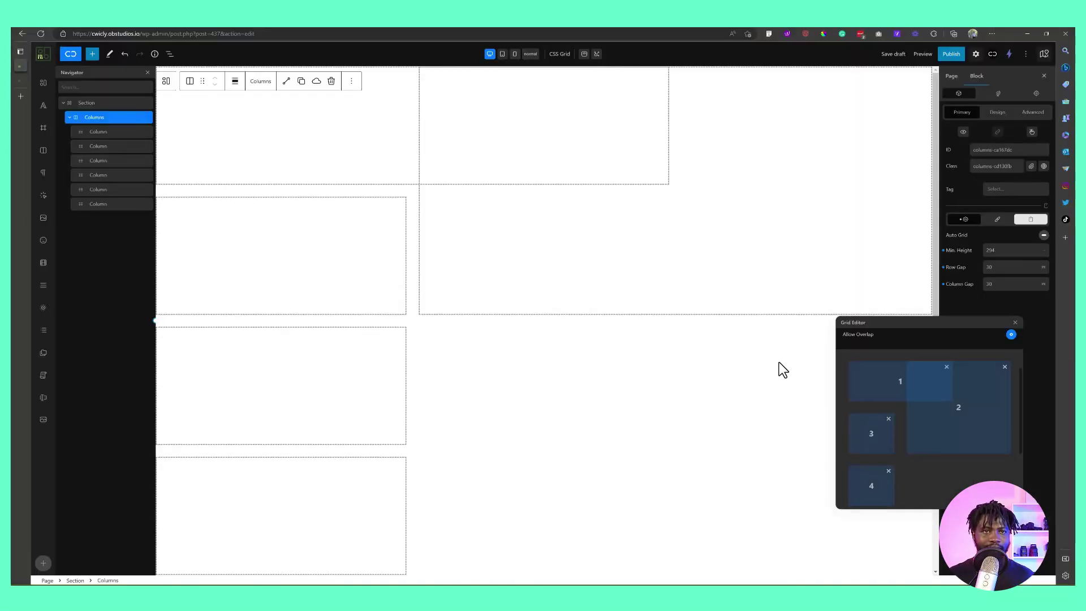
{"action": "left_click_drag", "start_coordinate": [924, 321], "coordinate": [700, 145]}
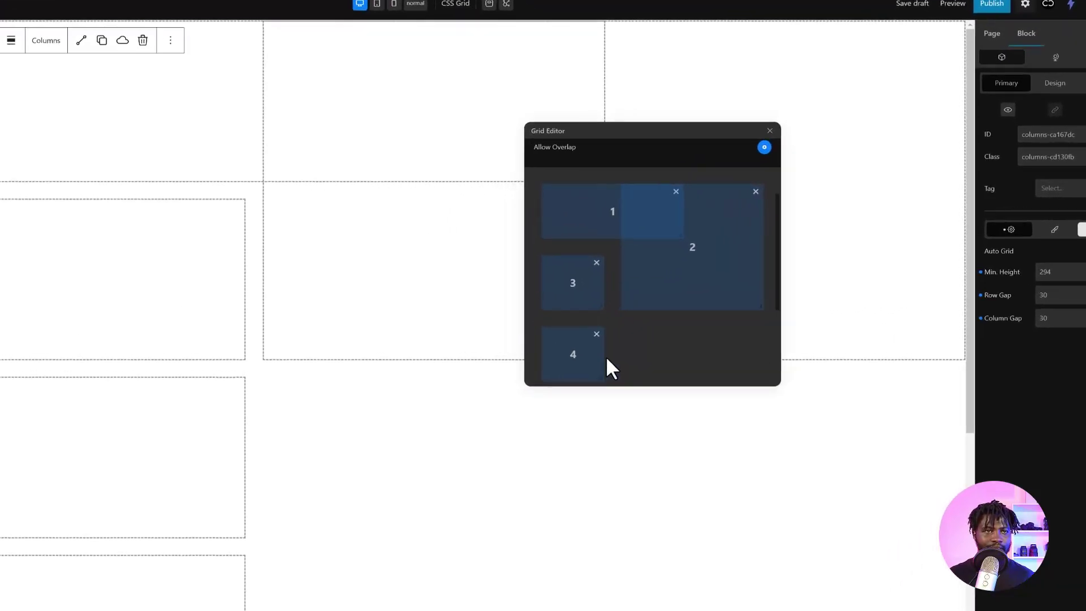
Step: Move block 4 into the third column, directly below block 2
{"action": "left_click_drag", "start_coordinate": [606, 355], "coordinate": [715, 318]}
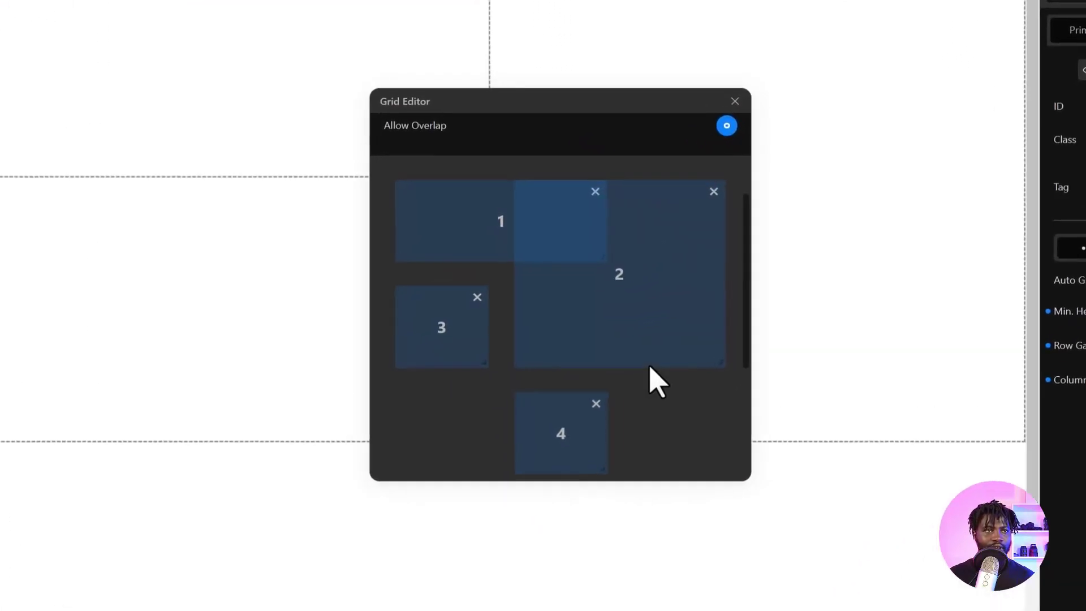
{"action": "scroll", "coordinate": [655, 309], "scroll_direction": "down", "scroll_amount": 3}
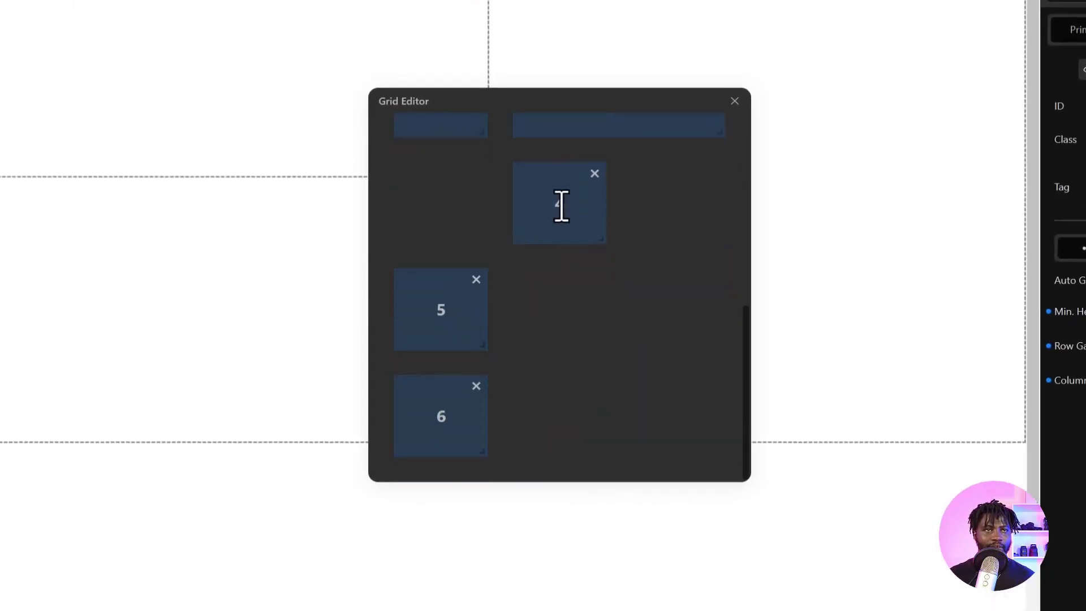
{"action": "left_click_drag", "start_coordinate": [562, 205], "coordinate": [696, 198]}
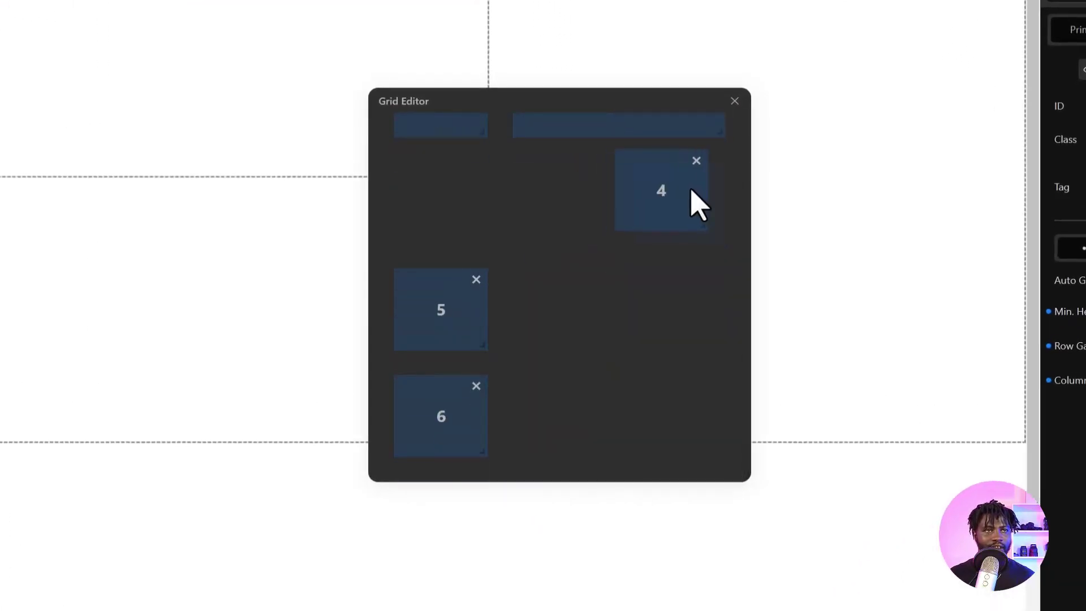
Step: Check in the Figma mockup how the 8A4343 shape and the two shapes in the last row are placed
{"action": "scroll", "coordinate": [650, 289], "scroll_direction": "up", "scroll_amount": 4}
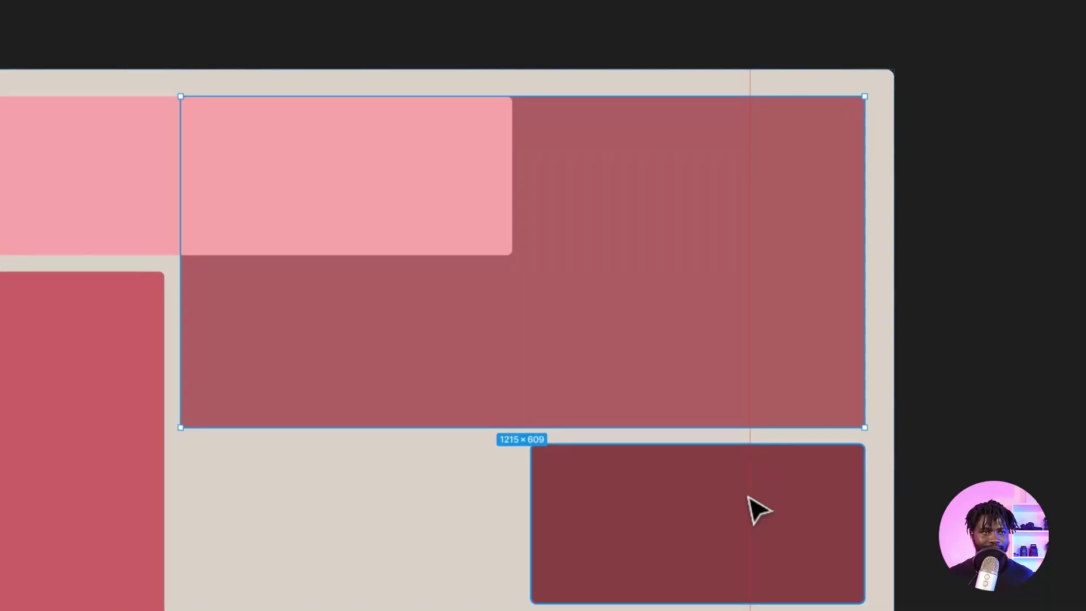
{"action": "left_click", "coordinate": [659, 543]}
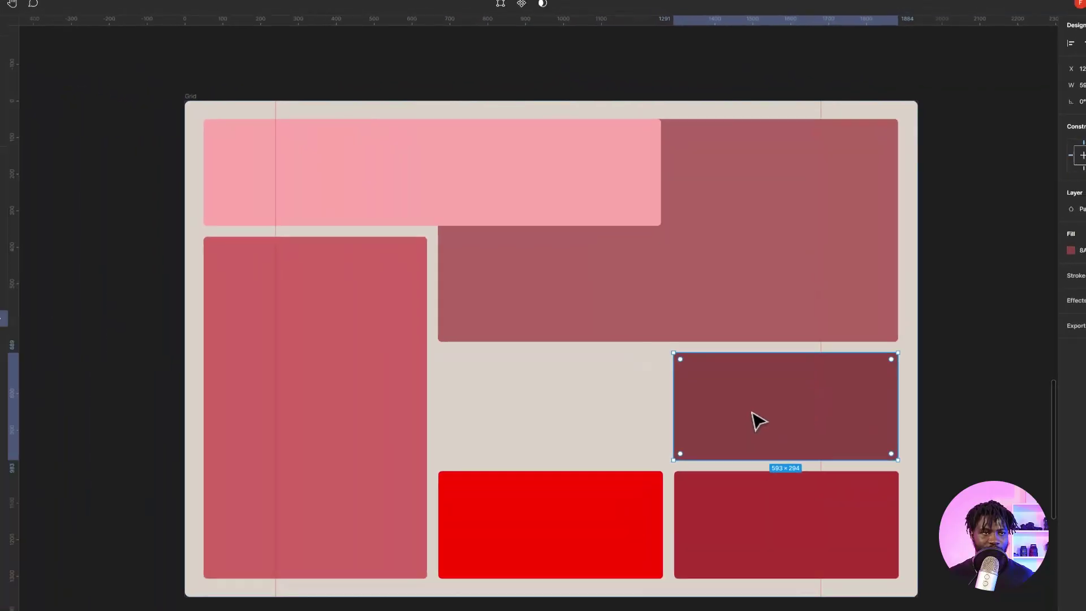
{"action": "left_click", "coordinate": [626, 524]}
{"action": "left_click", "coordinate": [745, 540]}
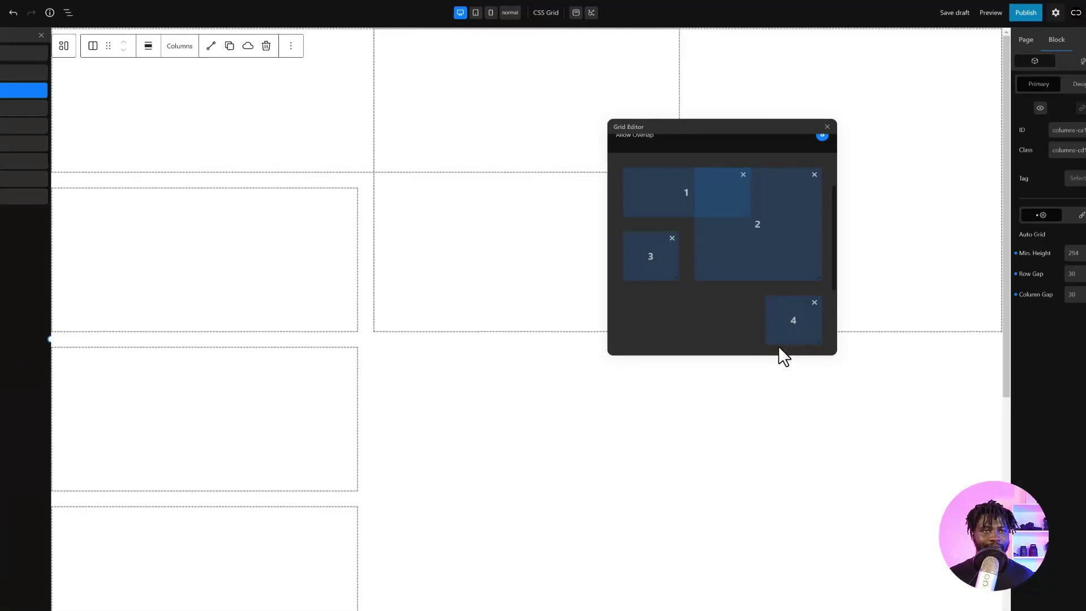
Step: In Cwicly, place blocks 5 and 6 in the last row's second and third columns and stretch block 3 down across three rows
{"action": "scroll", "coordinate": [776, 309], "scroll_direction": "down", "scroll_amount": 3}
{"action": "left_click_drag", "start_coordinate": [509, 300], "coordinate": [599, 299]}
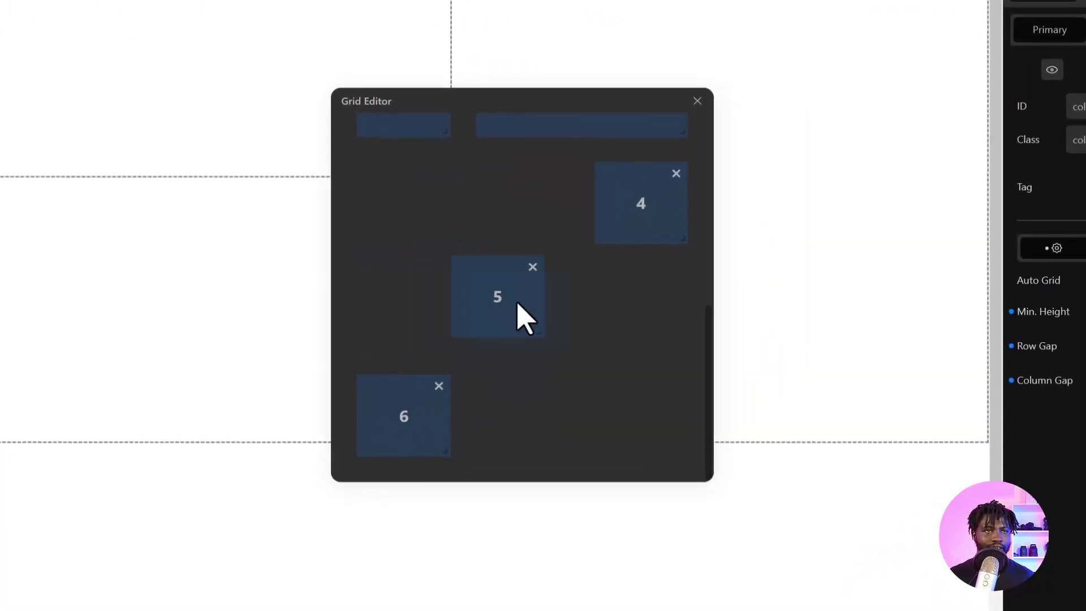
{"action": "left_click_drag", "start_coordinate": [382, 403], "coordinate": [621, 424]}
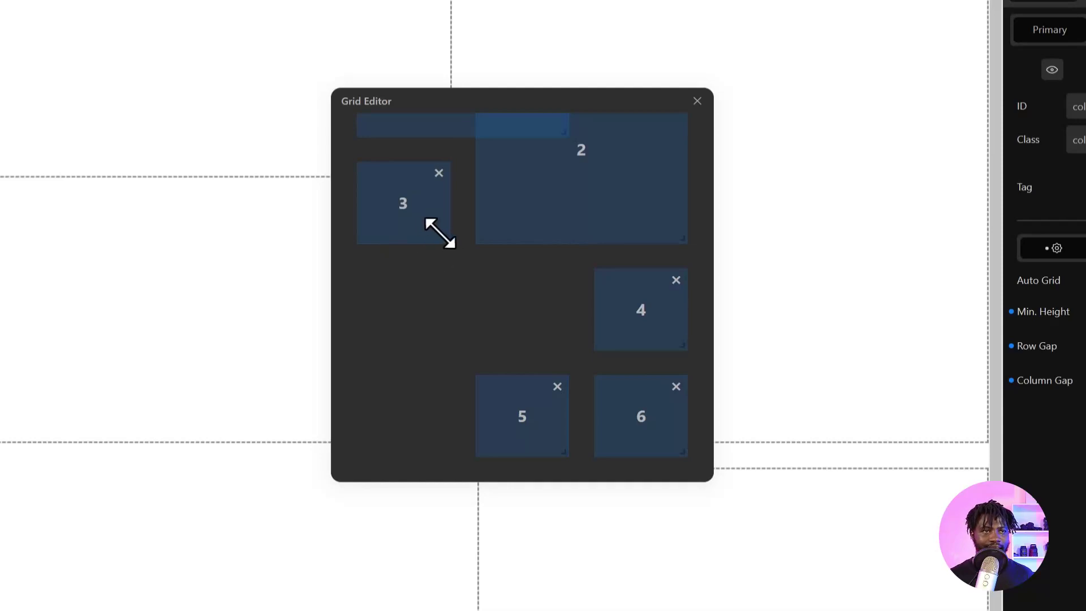
{"action": "left_click_drag", "start_coordinate": [441, 231], "coordinate": [445, 454]}
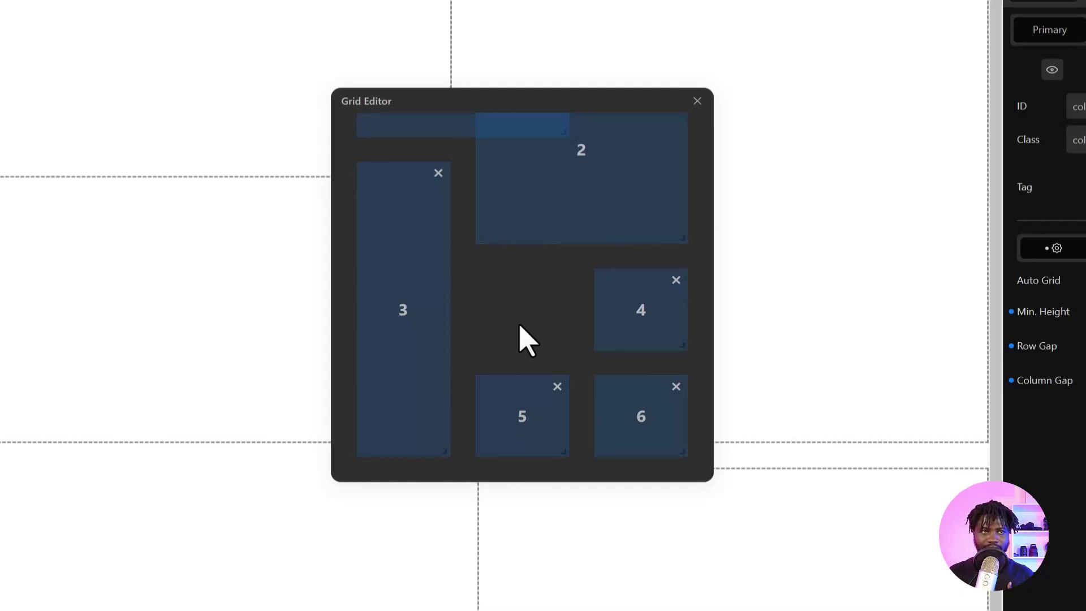
Step: Review the grid settings and the overlapping arrangement of all six blocks in the Grid Editor
{"action": "scroll", "coordinate": [523, 342], "scroll_direction": "up", "scroll_amount": 4}
{"action": "scroll", "coordinate": [534, 345], "scroll_direction": "down", "scroll_amount": 2}
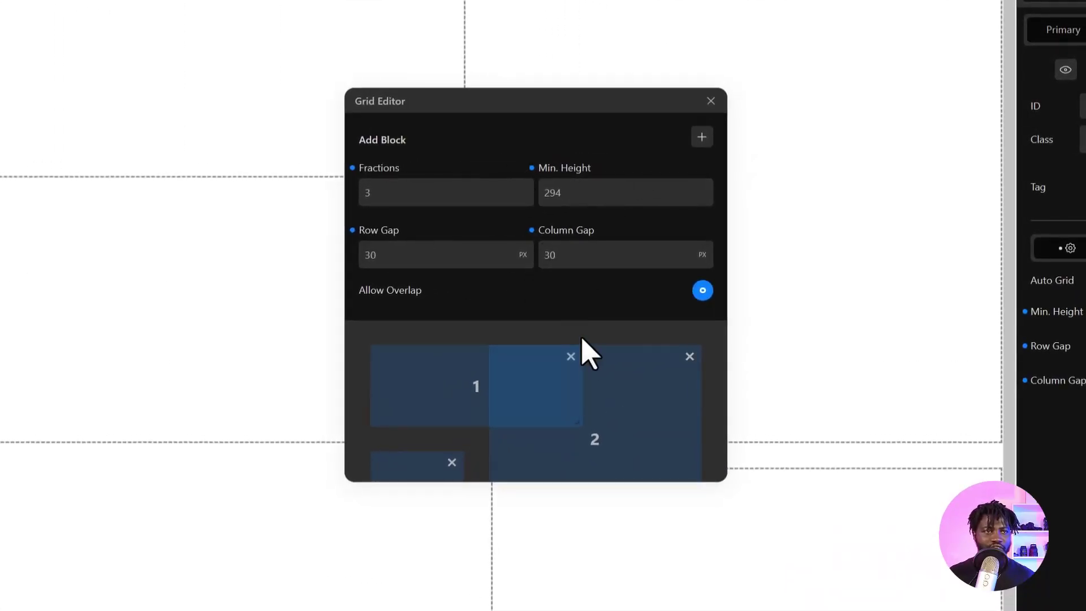
{"action": "scroll", "coordinate": [580, 348], "scroll_direction": "down", "scroll_amount": 5}
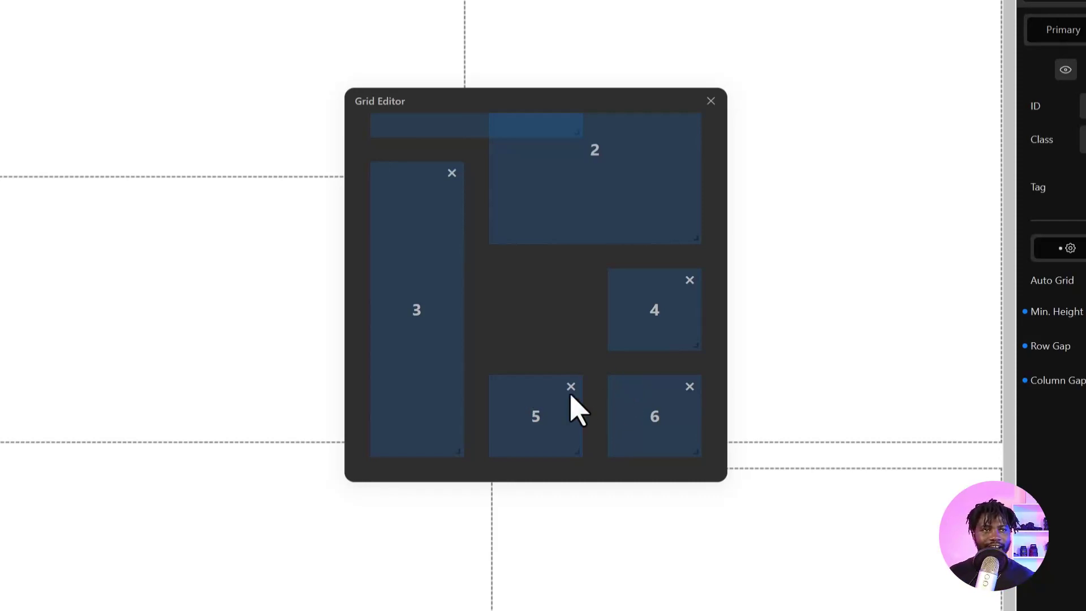
{"action": "mouse_move", "coordinate": [577, 451]}
{"action": "left_mouse_down"}
{"action": "mouse_move", "coordinate": [603, 453]}
{"action": "mouse_move", "coordinate": [577, 447]}
{"action": "left_mouse_up"}
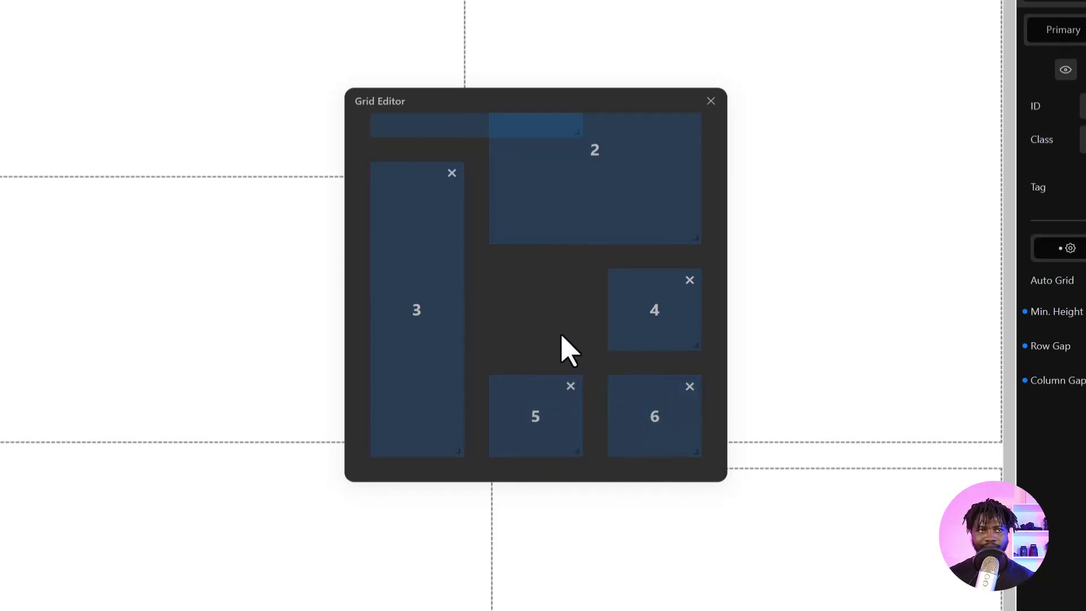
{"action": "scroll", "coordinate": [568, 351], "scroll_direction": "up", "scroll_amount": 5}
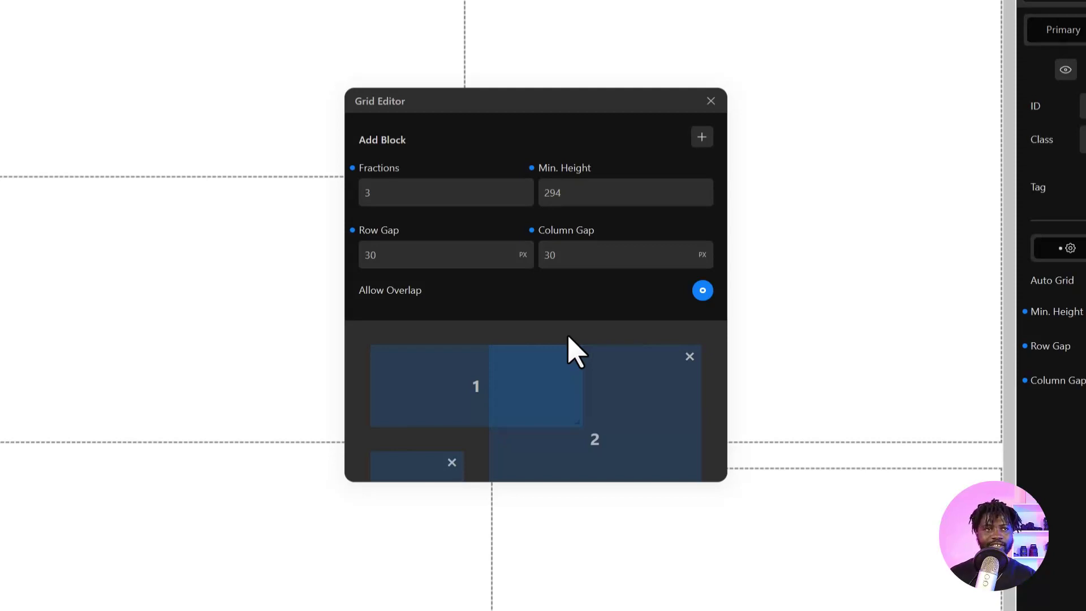
{"action": "mouse_move", "coordinate": [546, 345]}
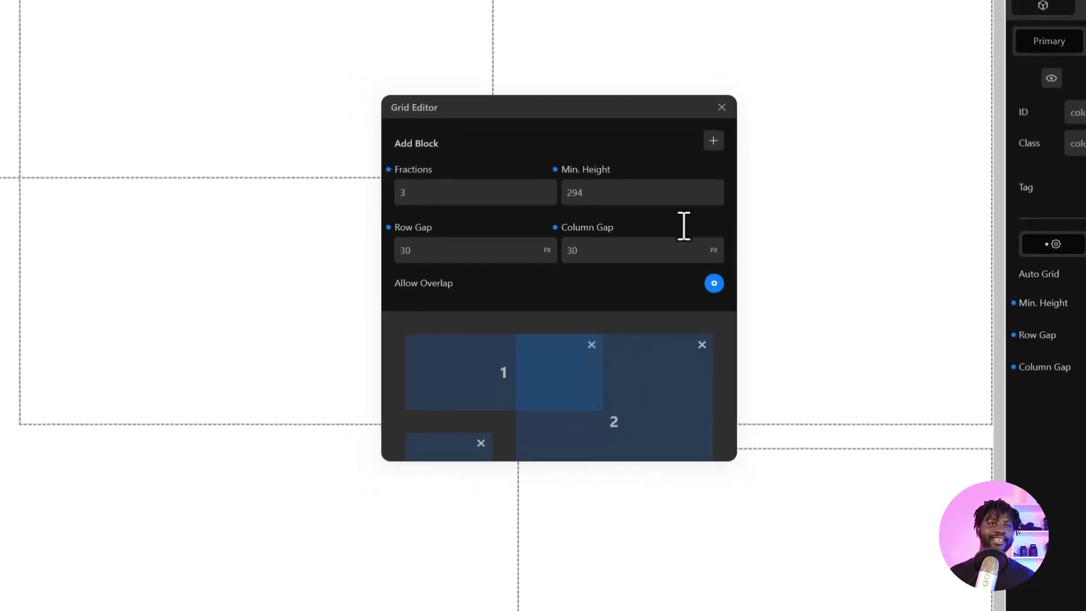
Step: Close the Grid Editor and add an Image block inside the tall third Column
{"action": "left_click", "coordinate": [710, 101]}
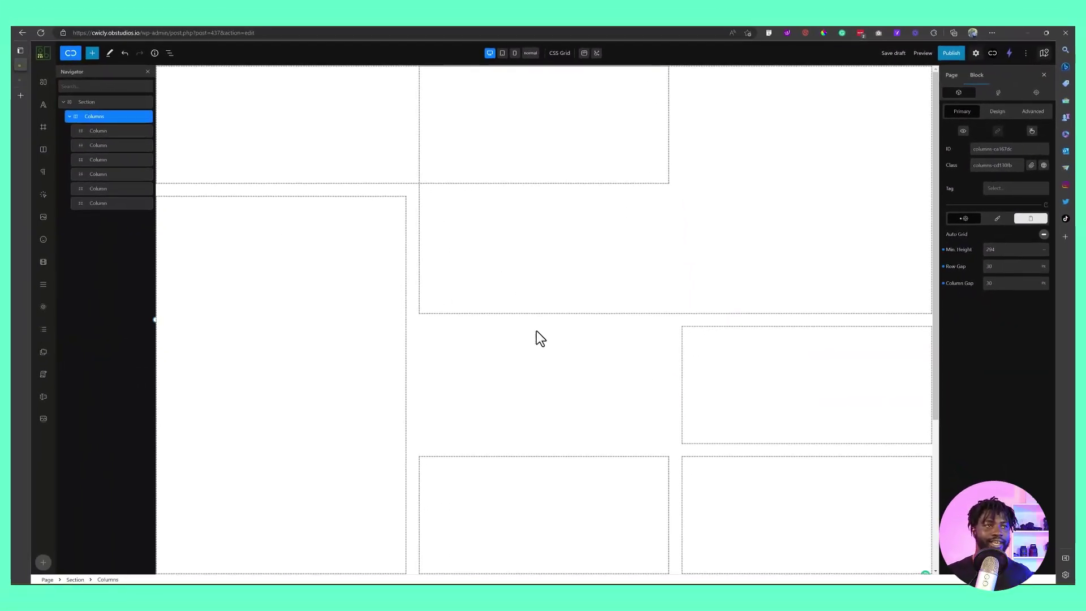
{"action": "left_click", "coordinate": [378, 334]}
{"action": "scroll", "coordinate": [378, 323], "scroll_direction": "down", "scroll_amount": 3}
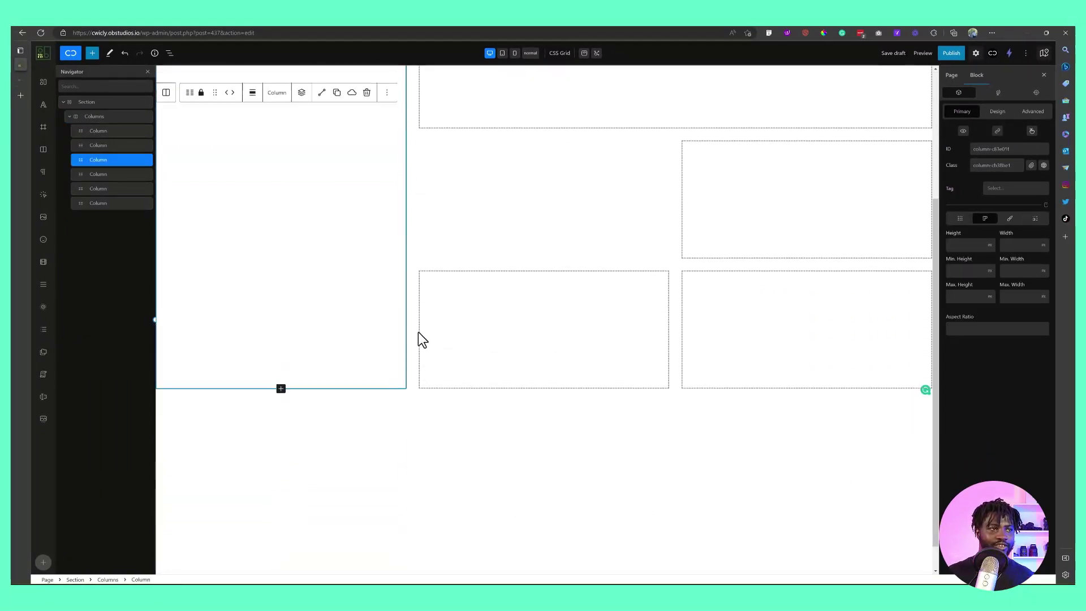
{"action": "scroll", "coordinate": [421, 340], "scroll_direction": "up", "scroll_amount": 3}
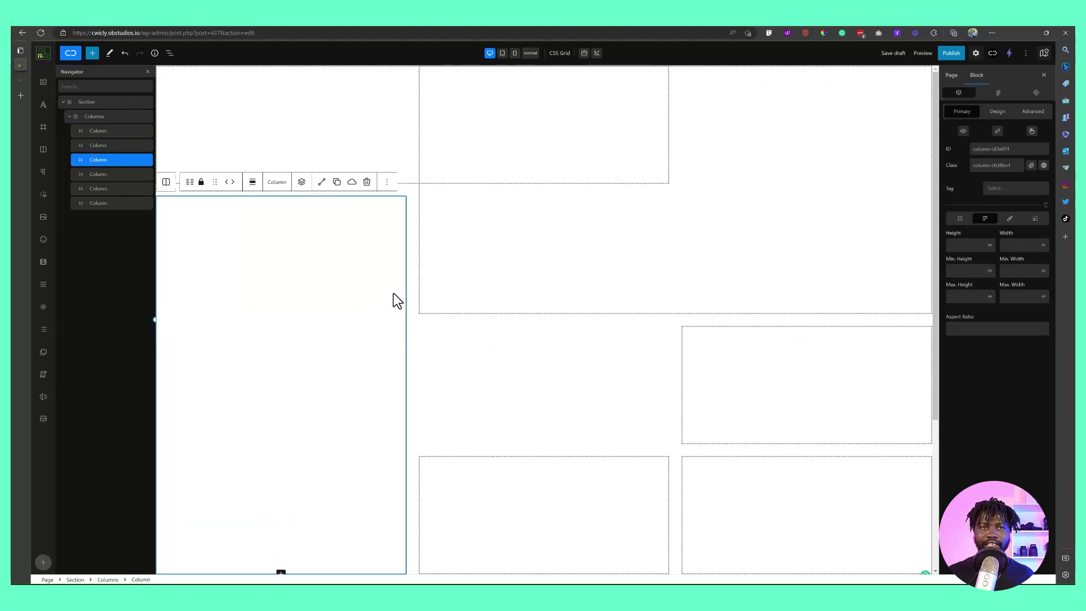
{"action": "left_click", "coordinate": [997, 111]}
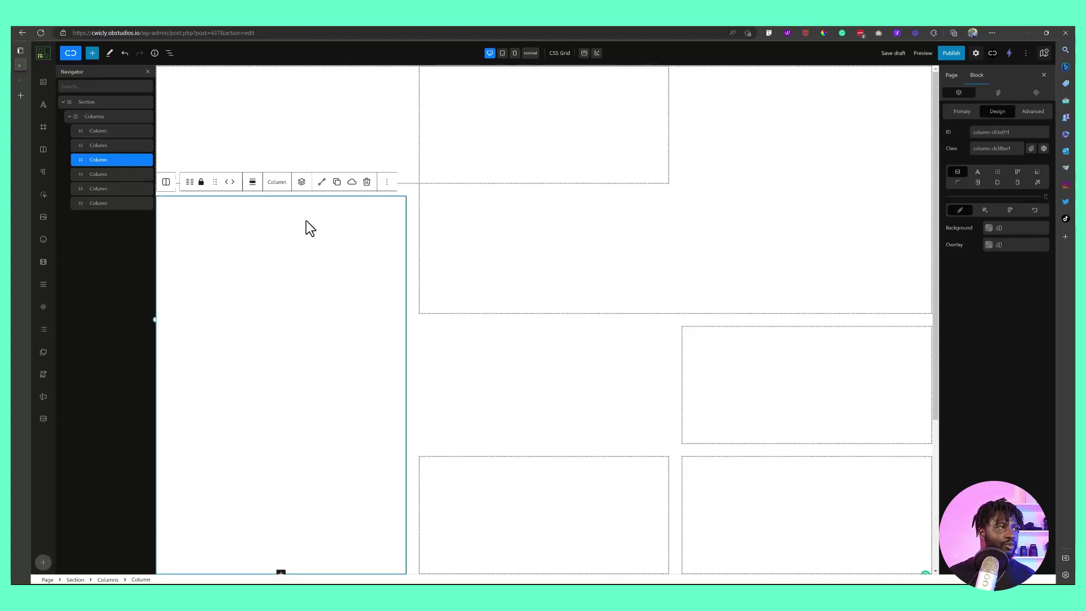
{"action": "left_click_drag", "start_coordinate": [44, 220], "coordinate": [338, 332]}
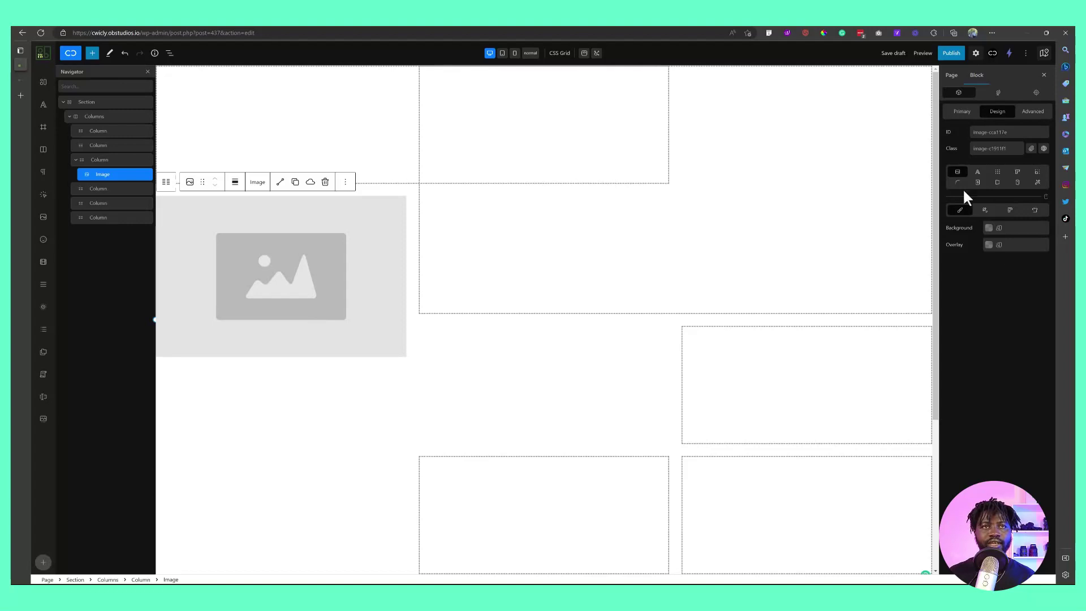
Step: Set the image's source to the green and white abstract painting from the Media Library
{"action": "left_click", "coordinate": [961, 111]}
{"action": "left_click", "coordinate": [996, 289]}
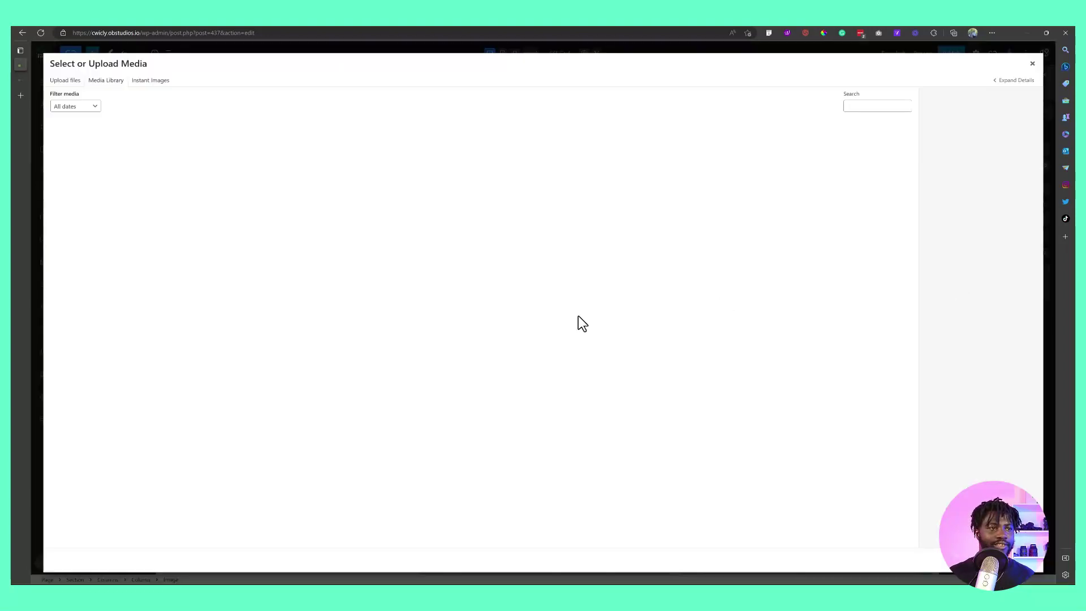
{"action": "left_click", "coordinate": [518, 419]}
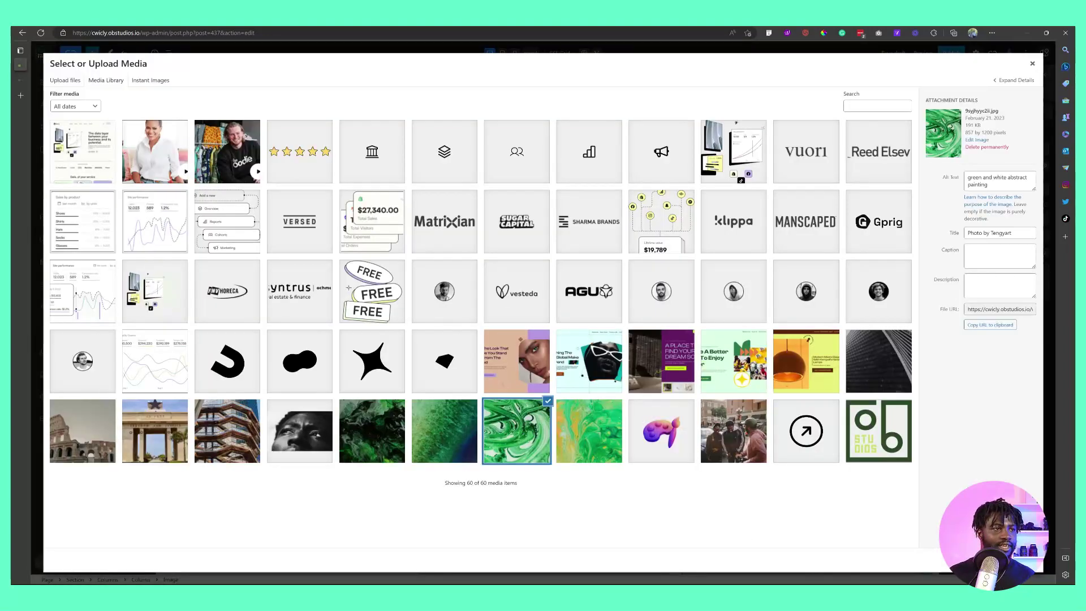
{"action": "left_click", "coordinate": [1018, 560]}
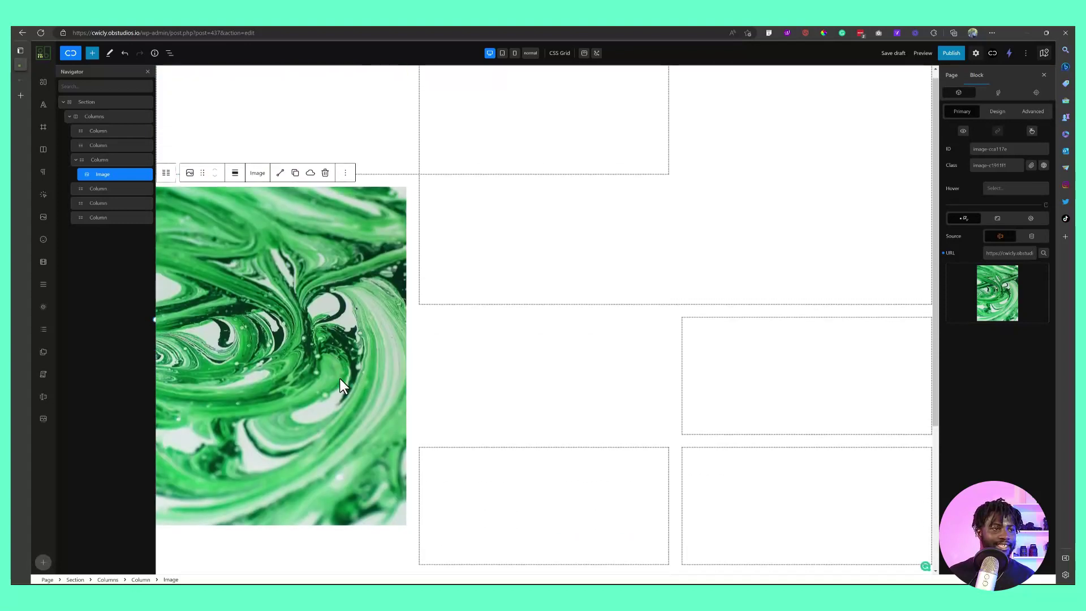
Step: Set the image's height to 100% so it fills the tall column, and save the draft
{"action": "left_click", "coordinate": [294, 551]}
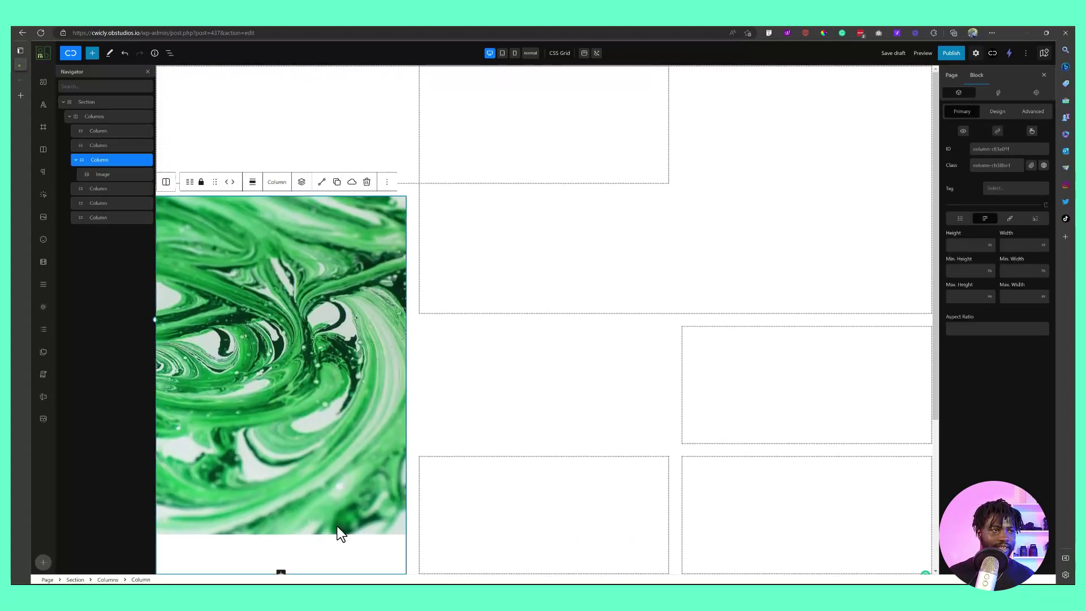
{"action": "scroll", "coordinate": [332, 504], "scroll_direction": "down", "scroll_amount": 4}
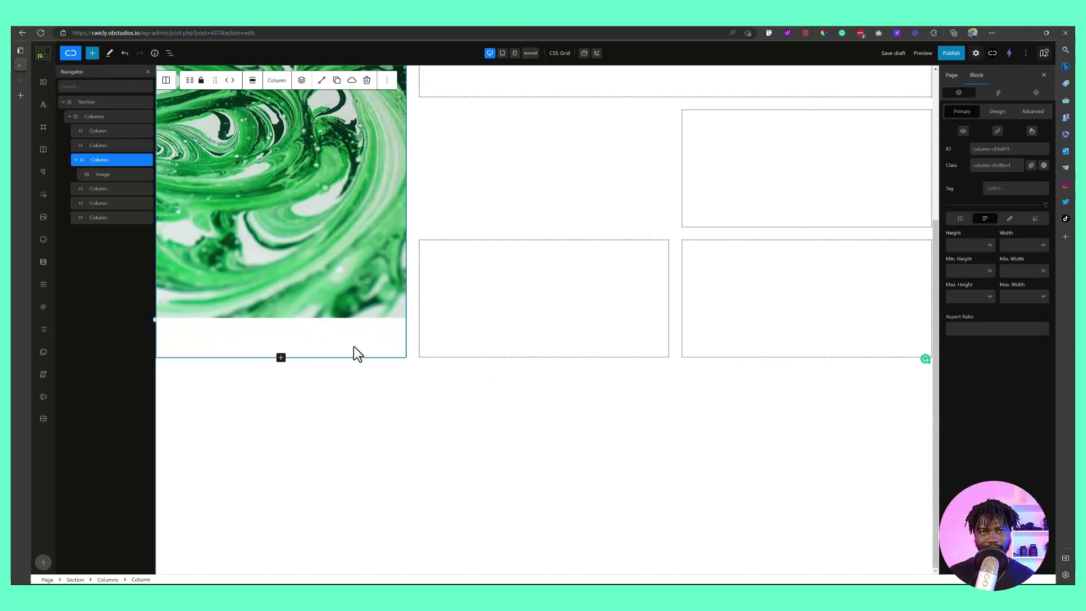
{"action": "left_click", "coordinate": [331, 276]}
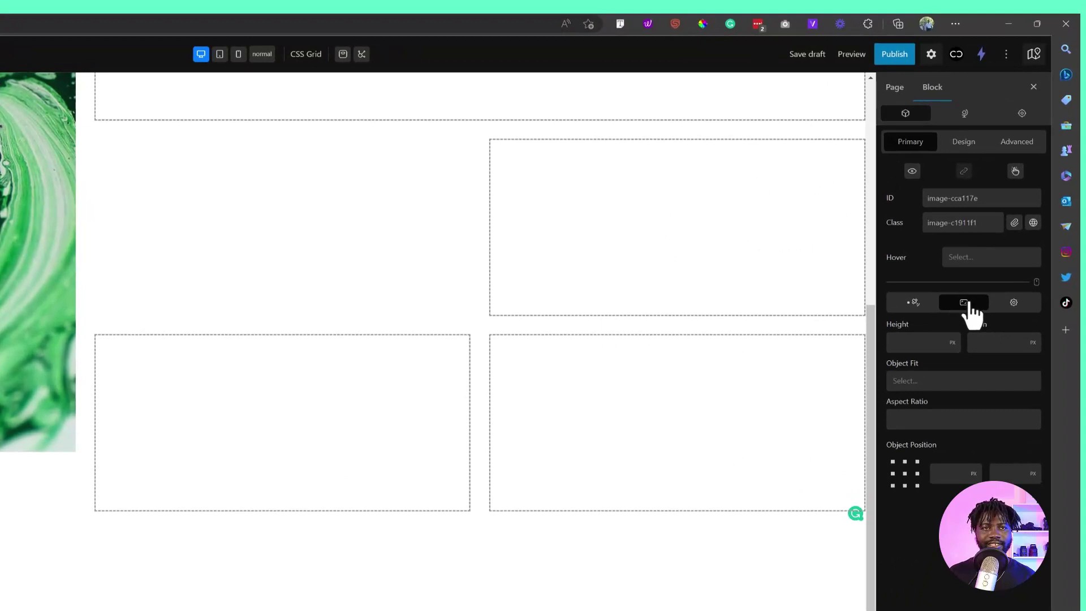
{"action": "left_click", "coordinate": [931, 337]}
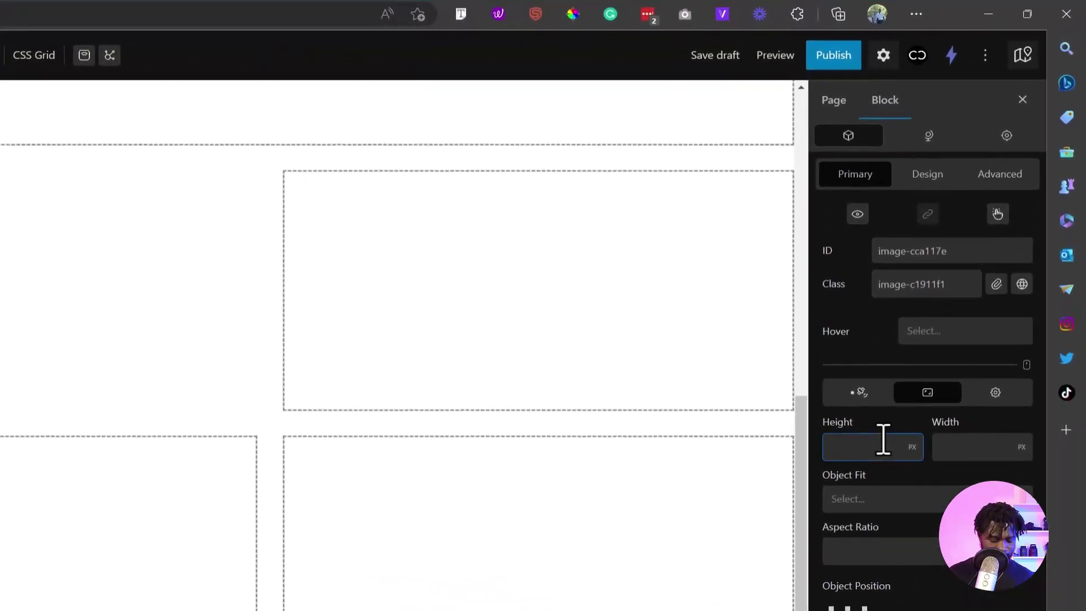
{"action": "type", "text": "100%"}
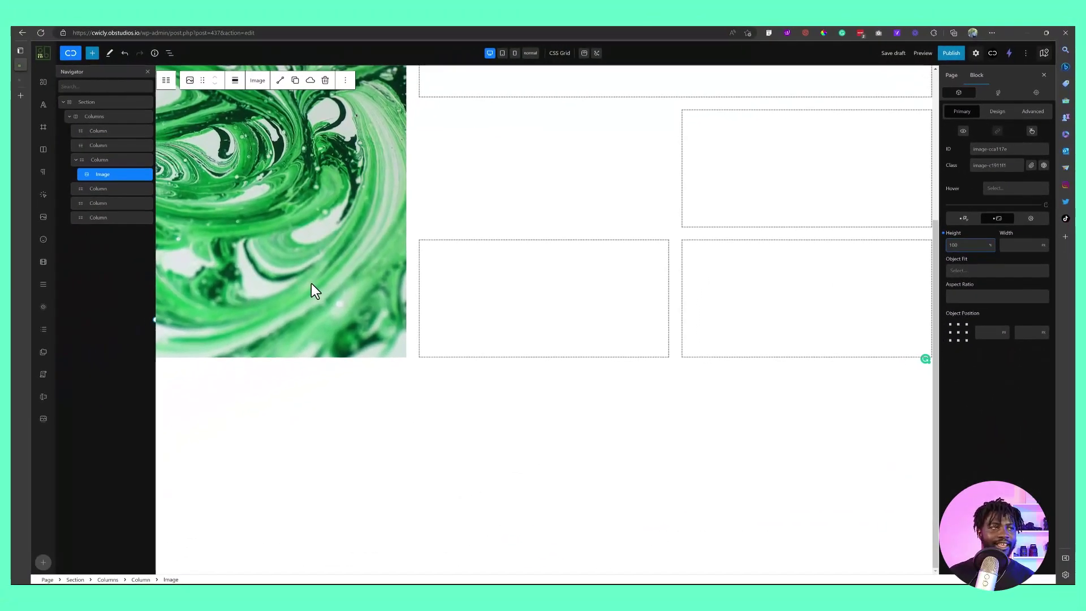
{"action": "key", "text": "ctrl+s"}
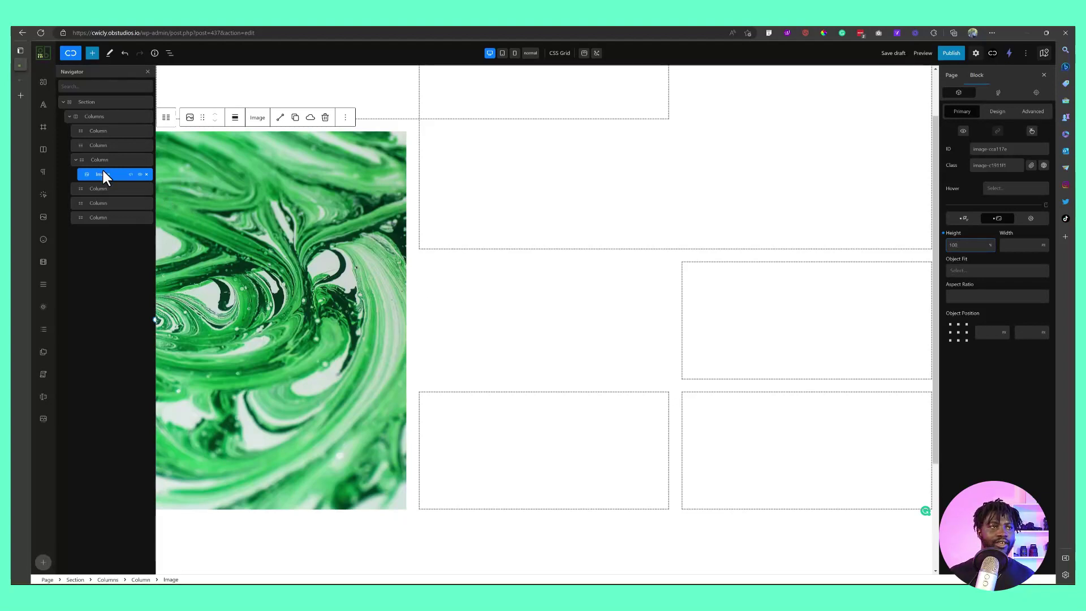
Step: Set the tall column image's object fit to cover, and place a duplicate of the image in the fourth Column
{"action": "left_click", "coordinate": [983, 270]}
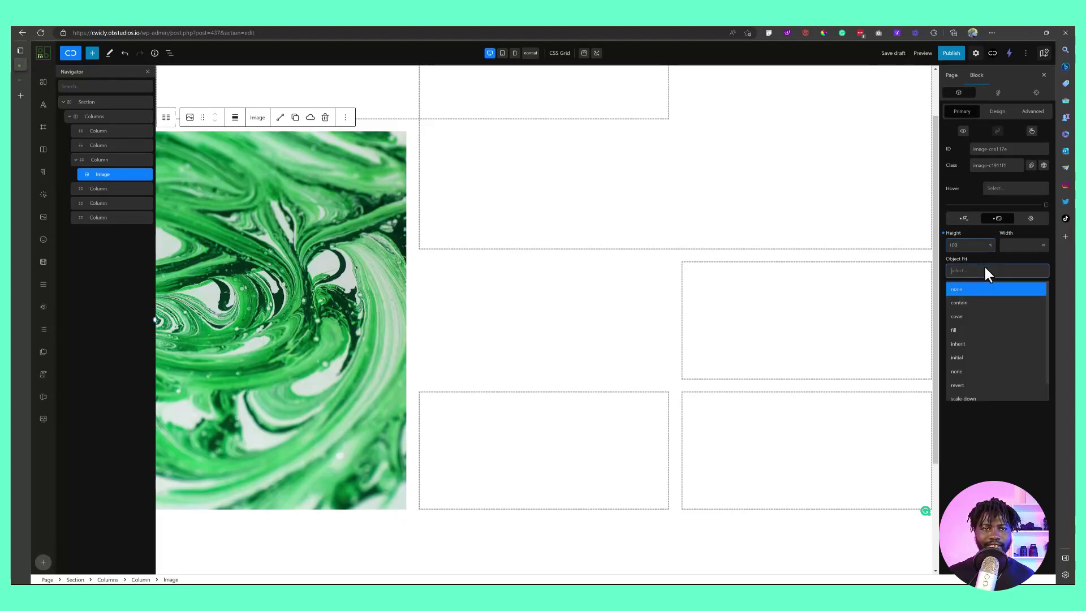
{"action": "left_click", "coordinate": [969, 317]}
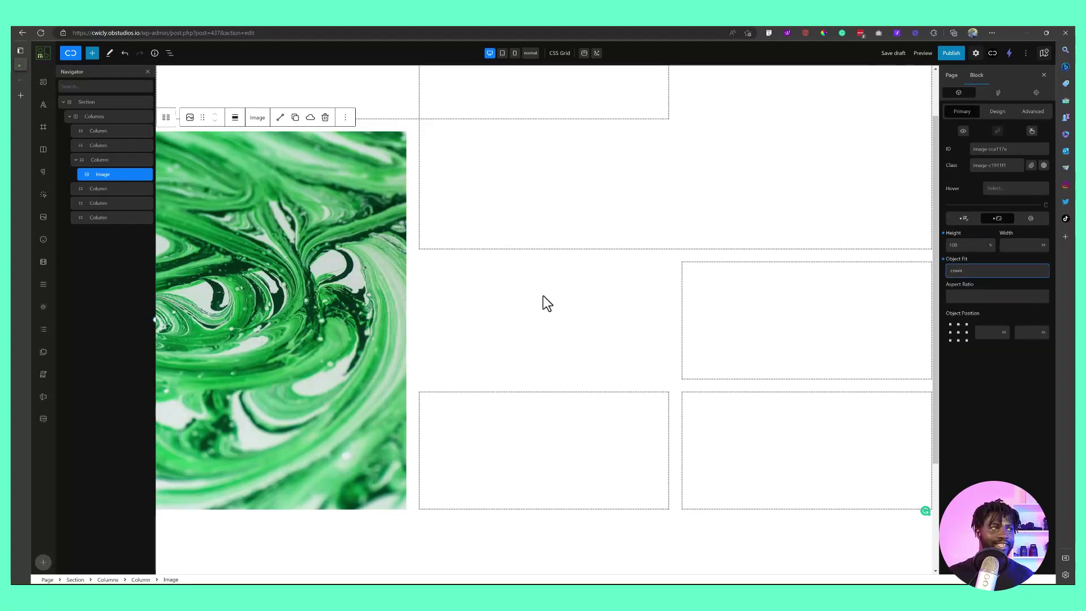
{"action": "right_click", "coordinate": [108, 170]}
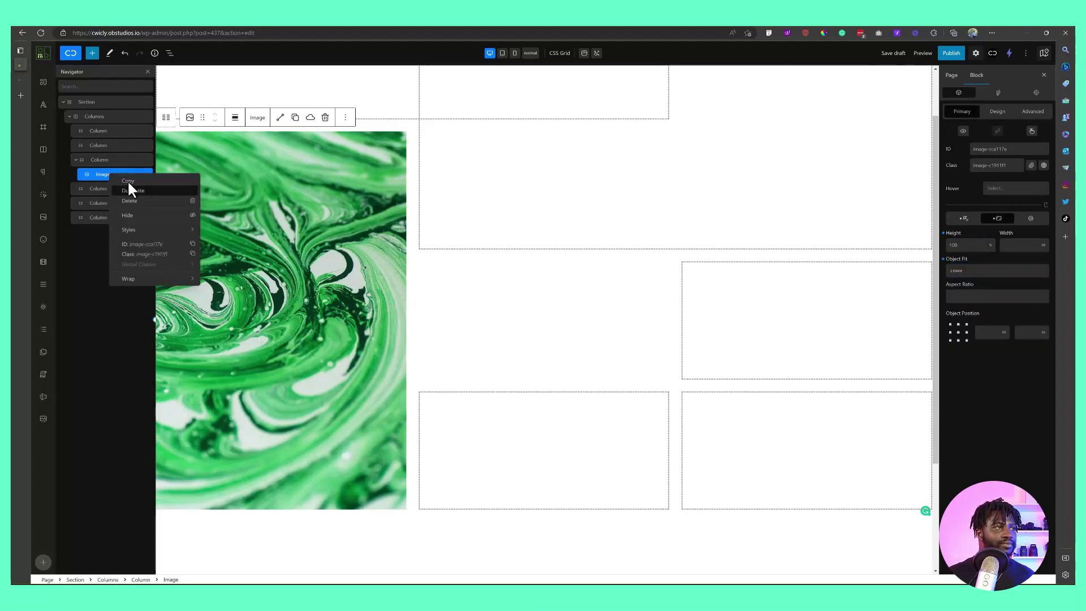
{"action": "left_click", "coordinate": [111, 195]}
{"action": "left_click_drag", "start_coordinate": [108, 188], "coordinate": [146, 208]}
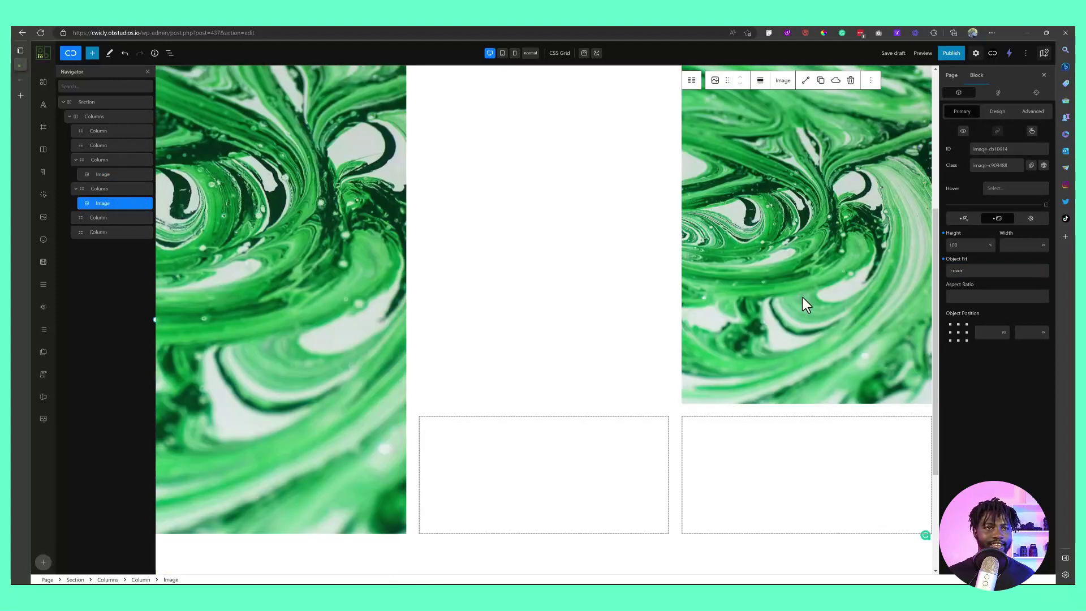
Step: Set the duplicated image's height to 294 px and width to 100%, and save the draft
{"action": "scroll", "coordinate": [805, 298], "scroll_direction": "up", "scroll_amount": 4}
{"action": "scroll", "coordinate": [819, 337], "scroll_direction": "down", "scroll_amount": 2}
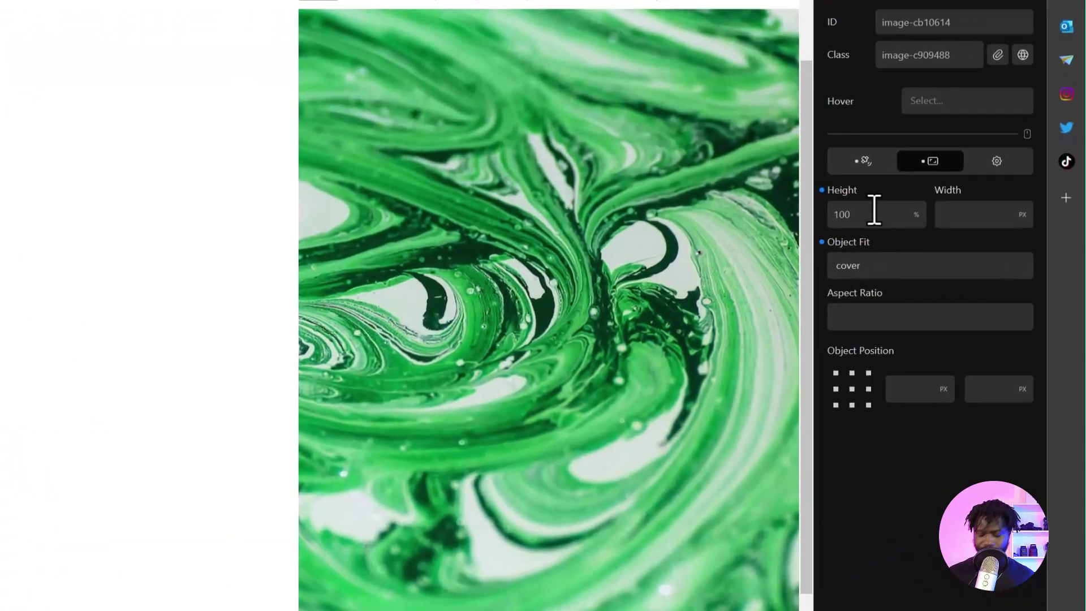
{"action": "double_click", "coordinate": [947, 237]}
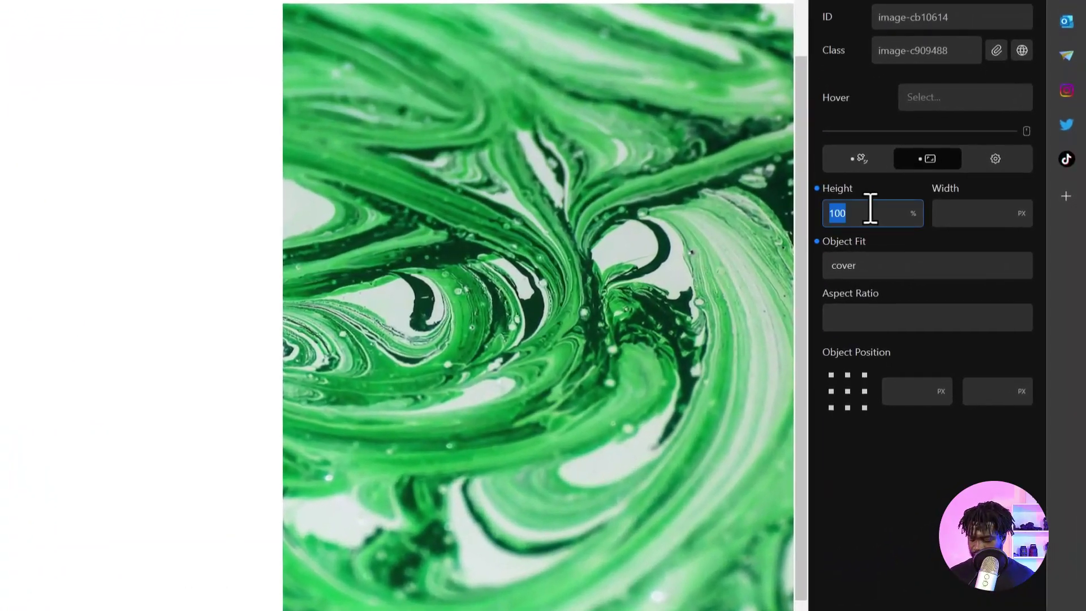
{"action": "type", "text": "294"}
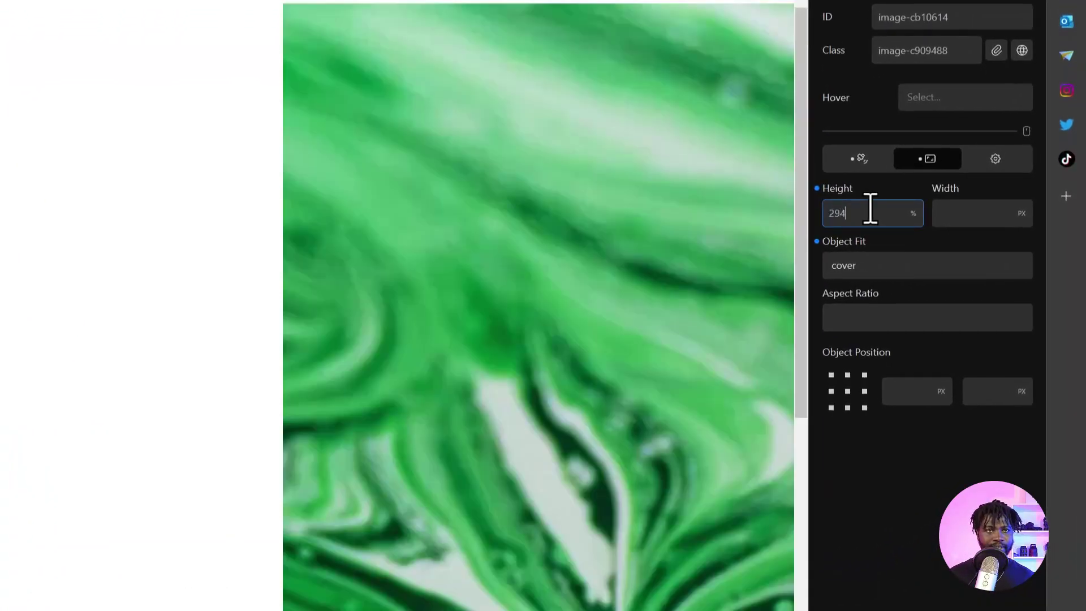
{"action": "type", "text": "px"}
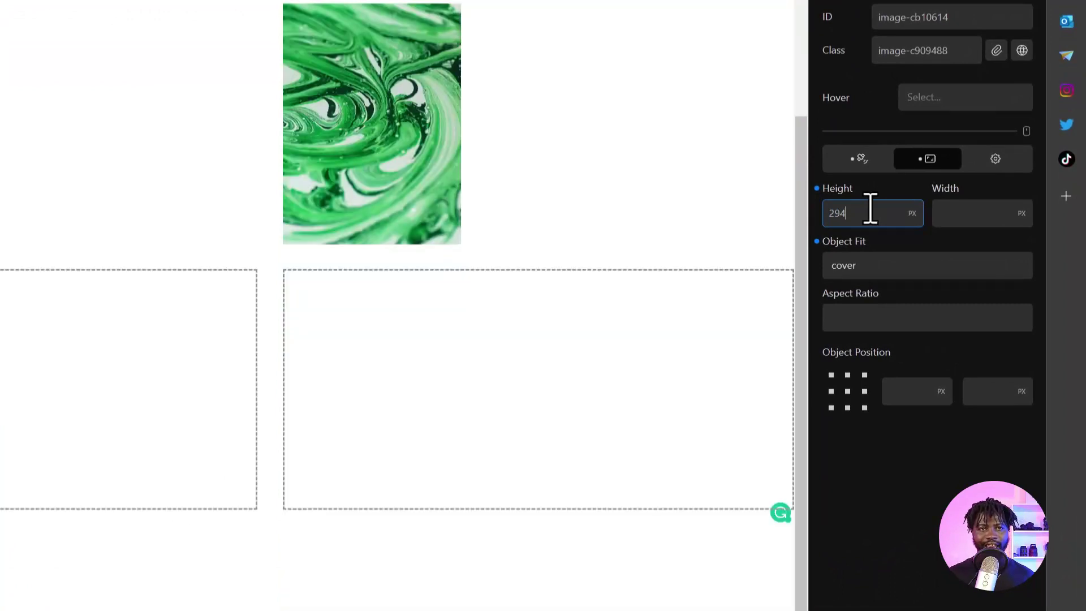
{"action": "left_click", "coordinate": [978, 214]}
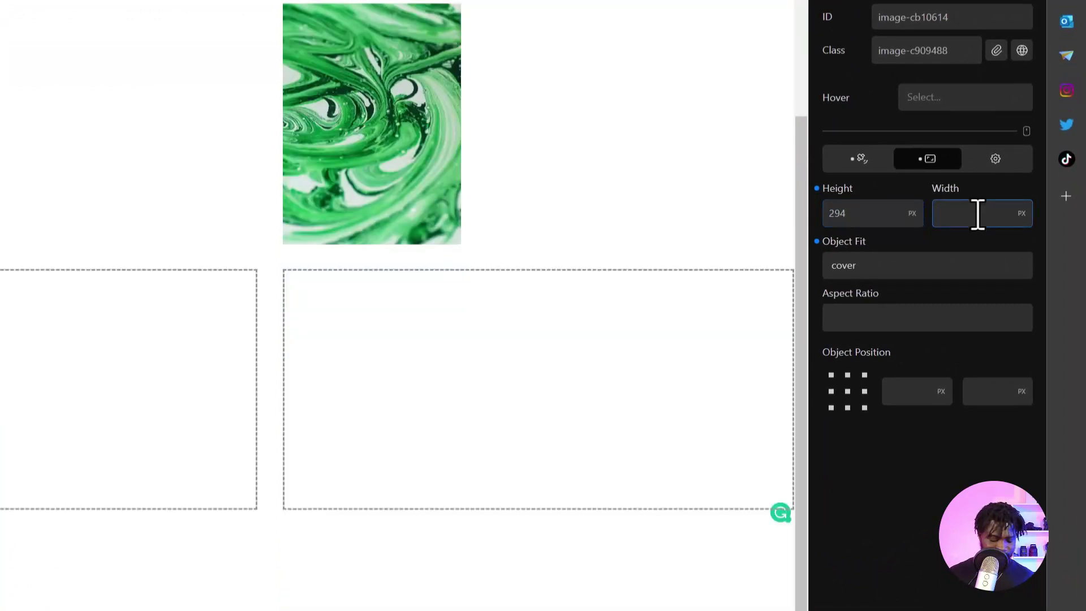
{"action": "type", "text": "100%"}
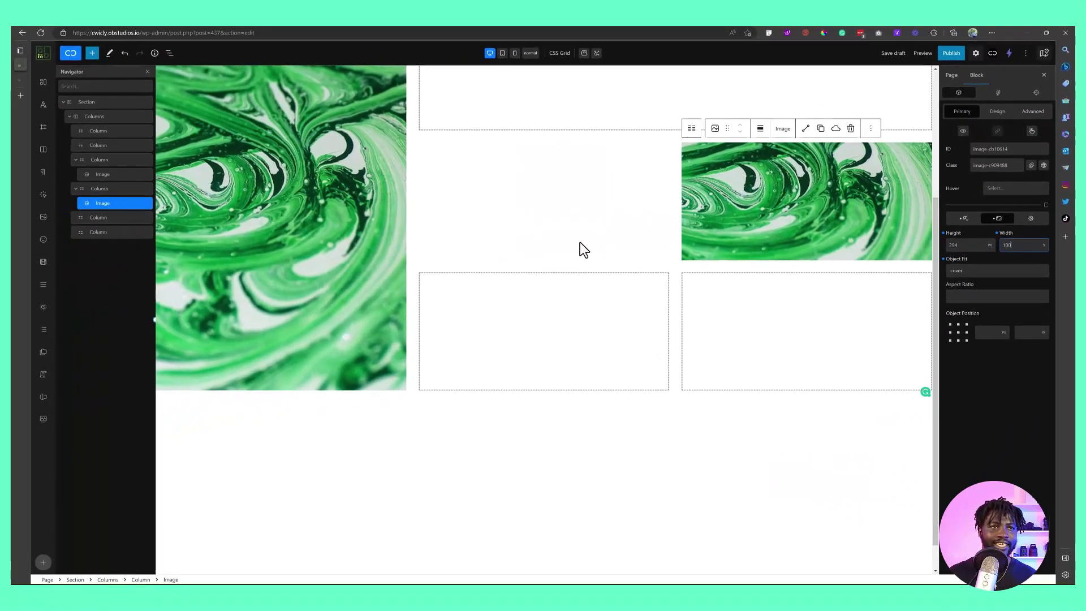
{"action": "left_click", "coordinate": [747, 219]}
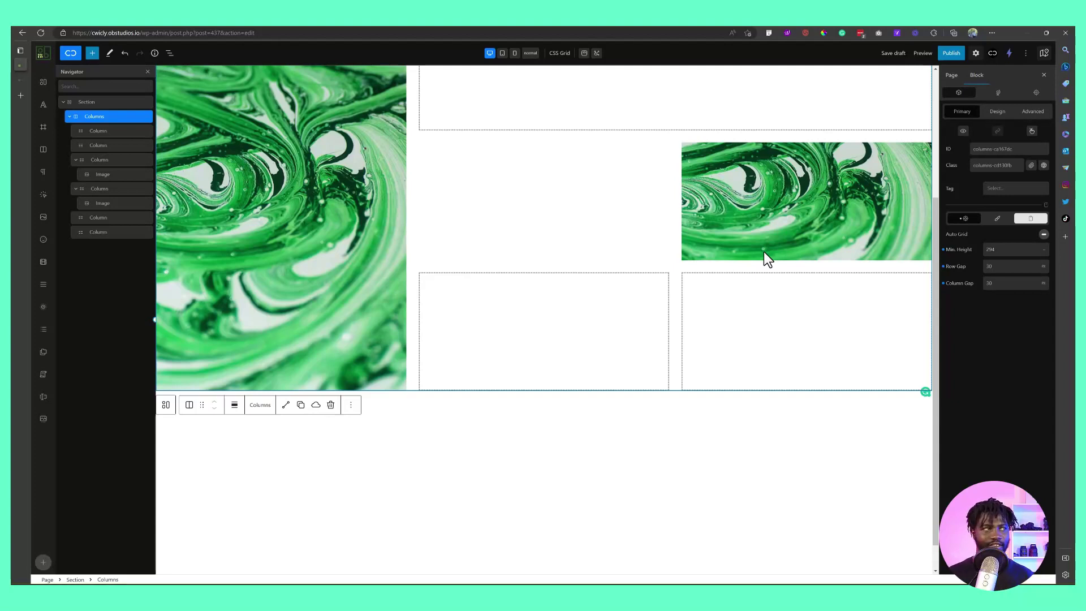
{"action": "left_click", "coordinate": [784, 224]}
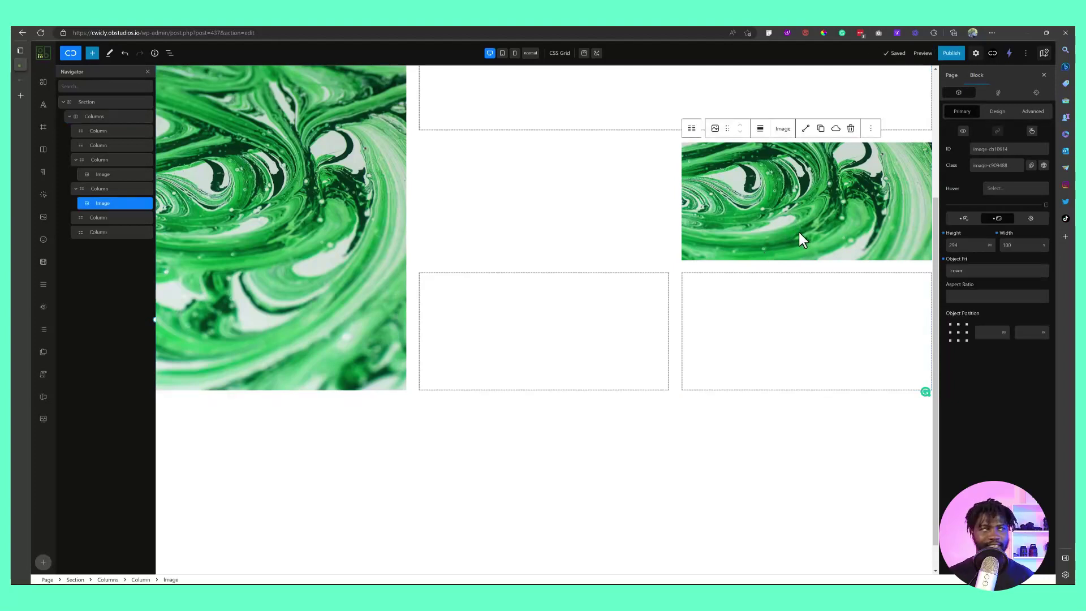
Step: Try a fixed height of 350 px on the fourth Column, and reset that height
{"action": "left_click", "coordinate": [96, 186]}
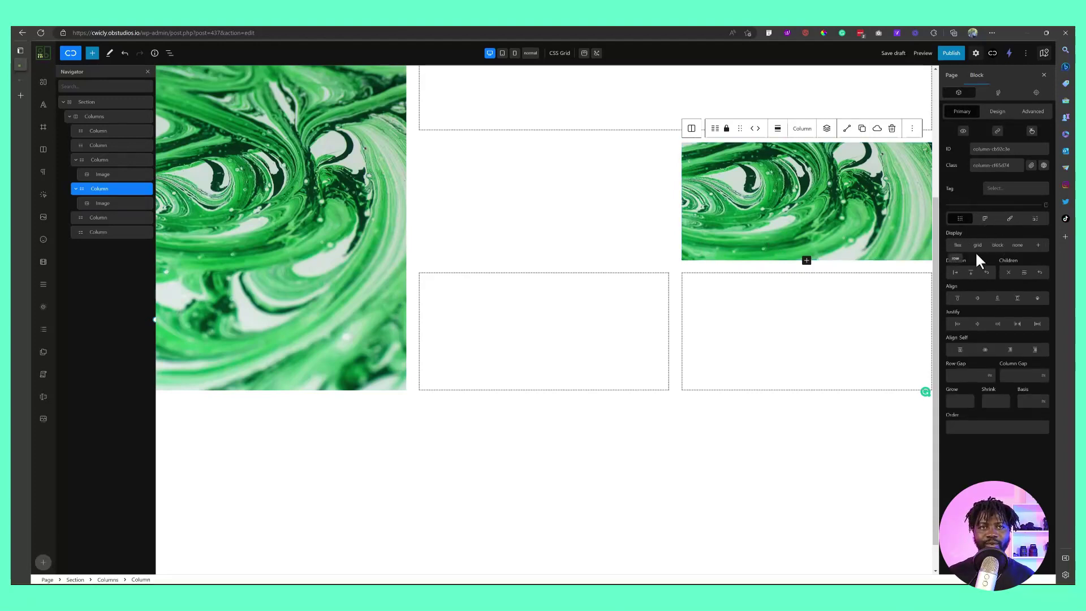
{"action": "left_click", "coordinate": [986, 220]}
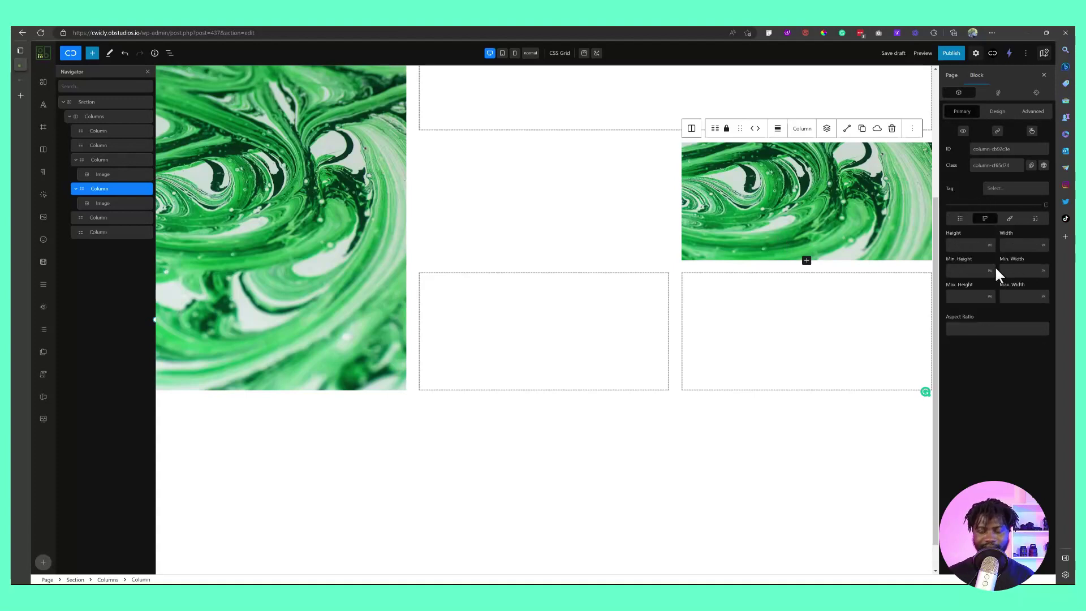
{"action": "left_click", "coordinate": [970, 246]}
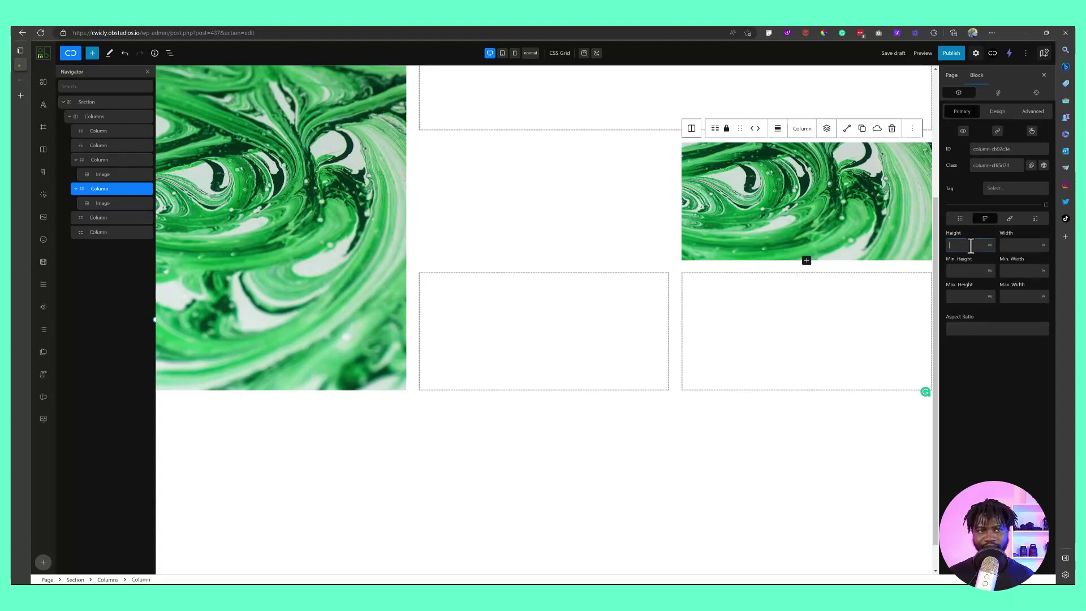
{"action": "type", "text": "150"}
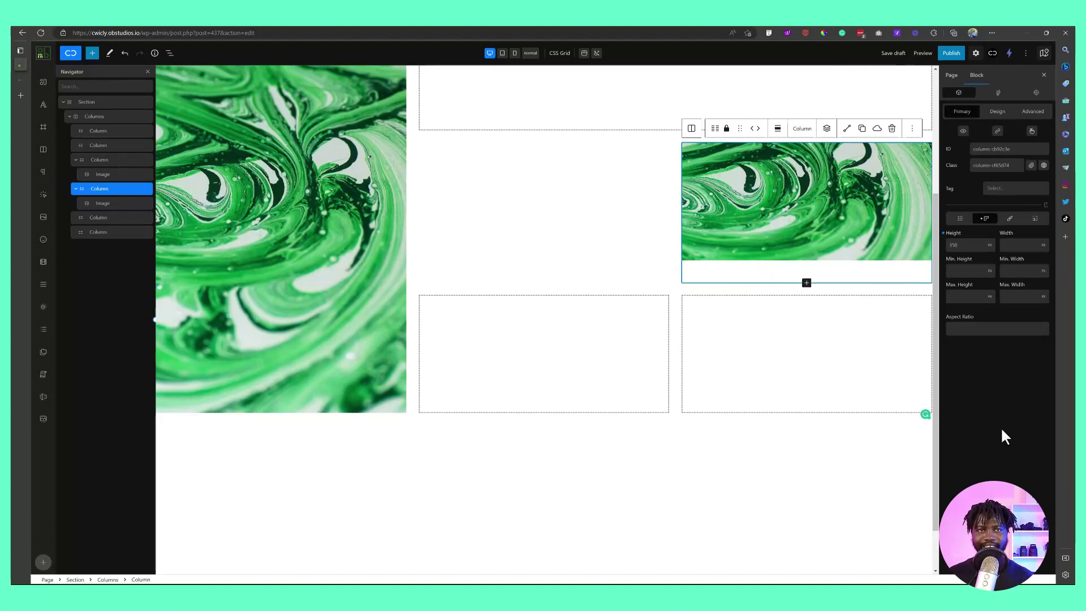
{"action": "left_click", "coordinate": [943, 232]}
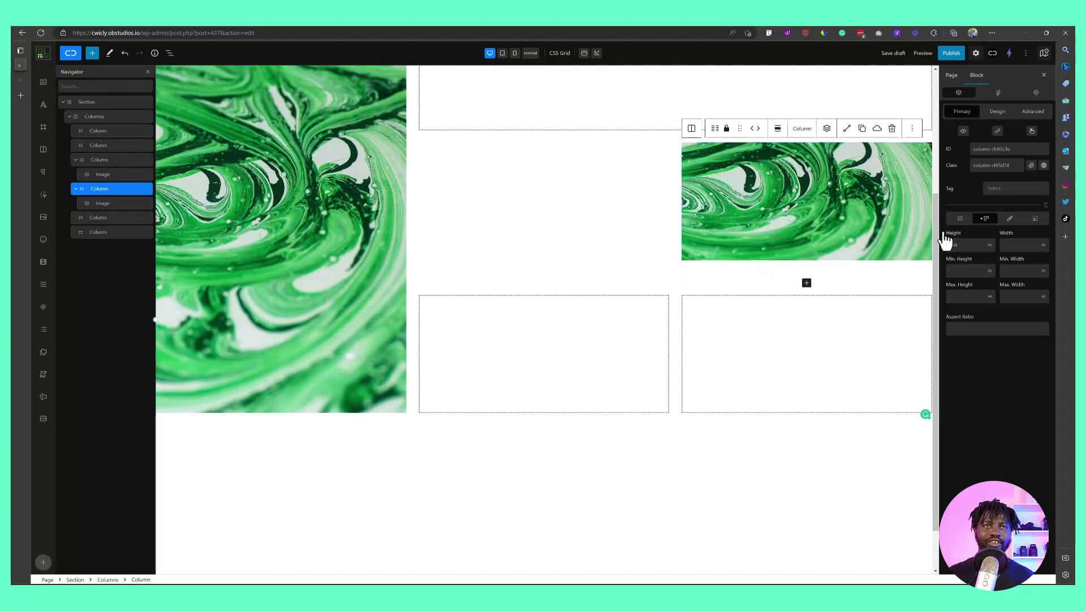